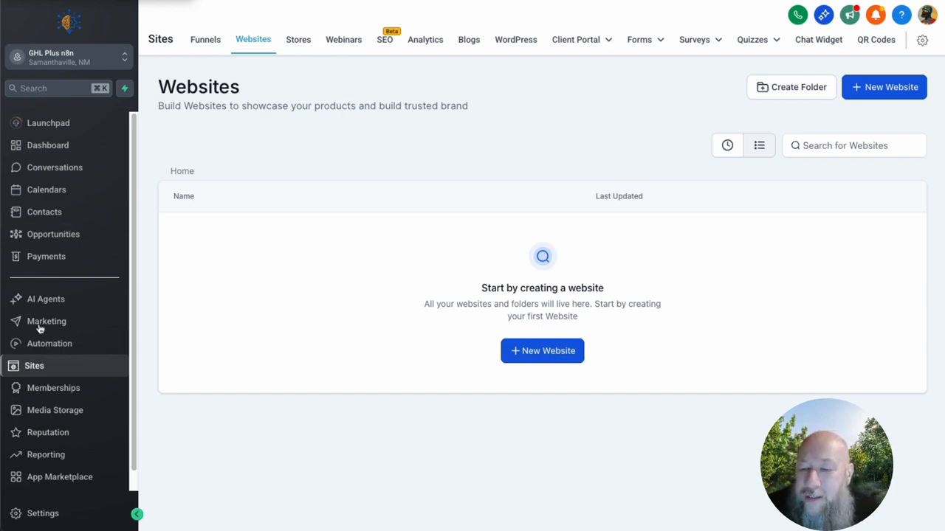
Step: Start a new website based on a prebuilt template from the Websites area of Sites
{"action": "left_click", "coordinate": [39, 374]}
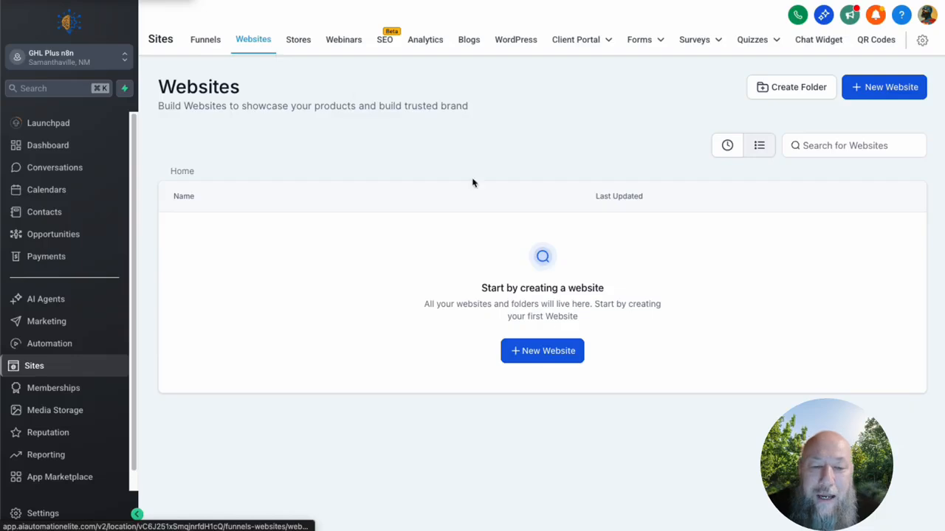
{"action": "left_click", "coordinate": [540, 353]}
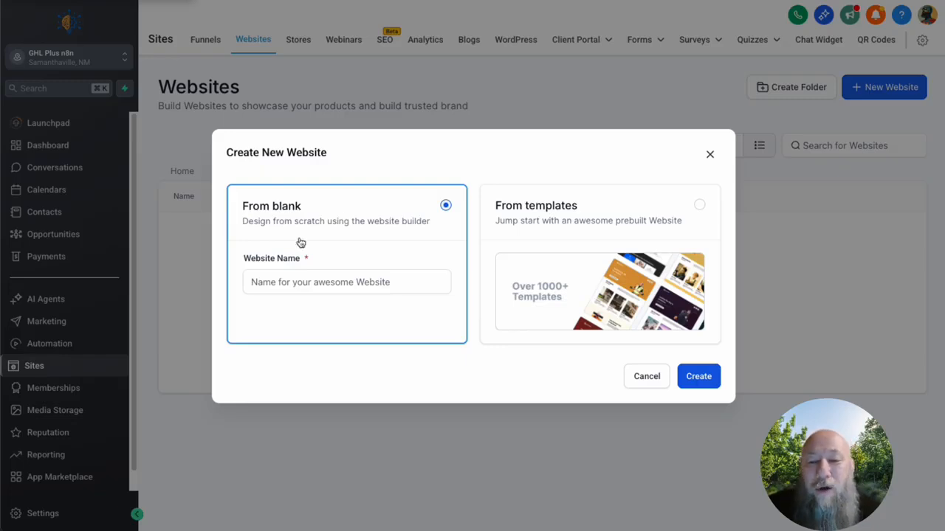
{"action": "left_click", "coordinate": [639, 231]}
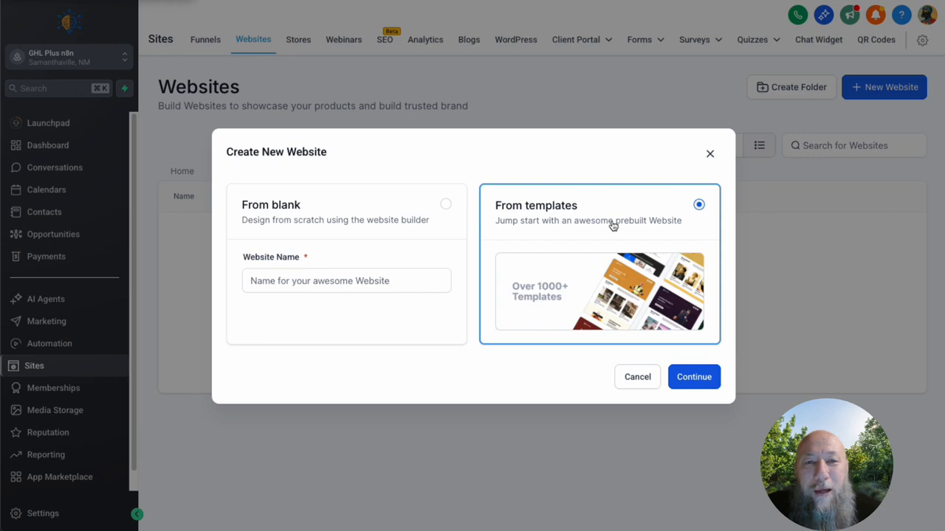
{"action": "left_click", "coordinate": [694, 377]}
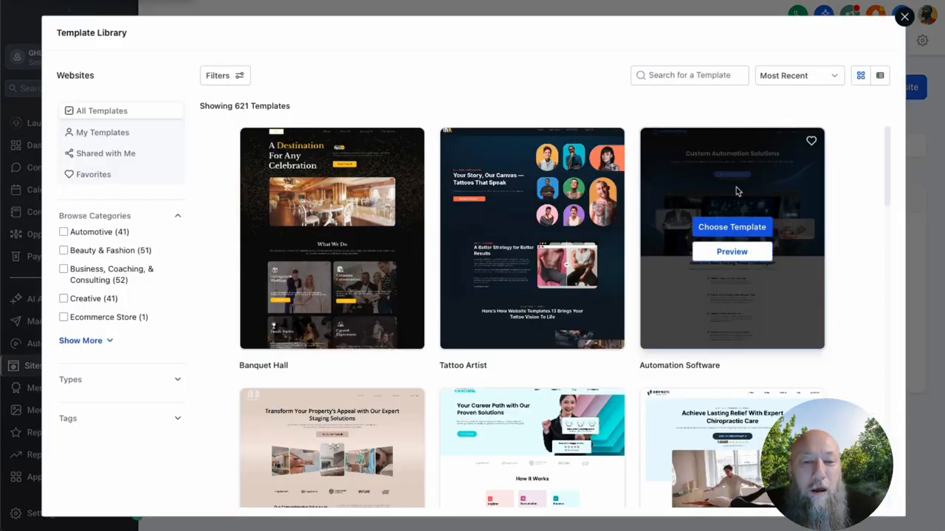
Step: Expand the full template category list and filter the library to Marketing Agency
{"action": "left_click", "coordinate": [106, 342]}
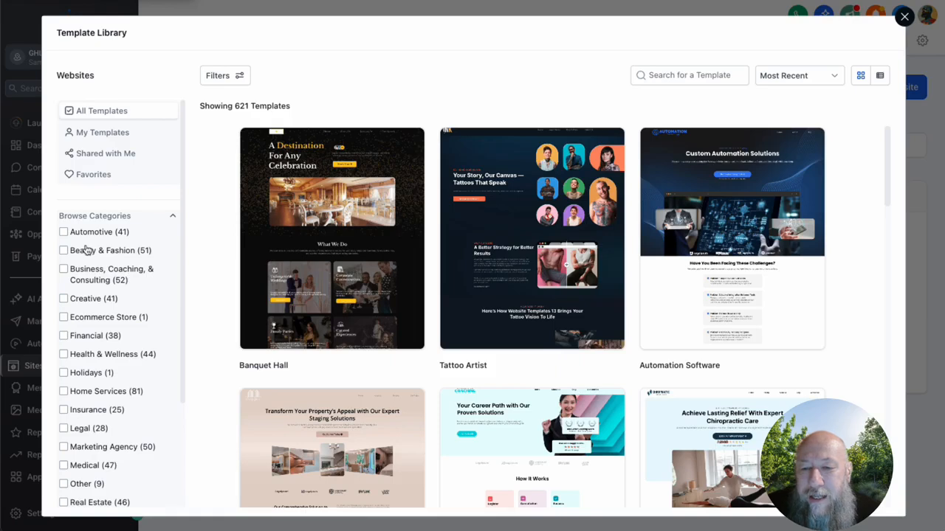
{"action": "scroll", "coordinate": [135, 276], "scroll_direction": "down", "scroll_amount": 2}
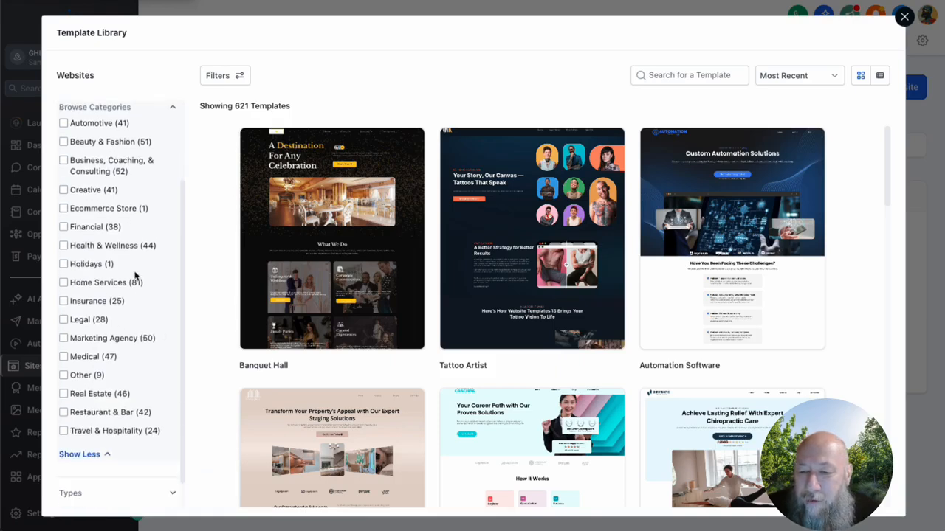
{"action": "left_click", "coordinate": [63, 338]}
{"action": "mouse_move", "coordinate": [719, 294]}
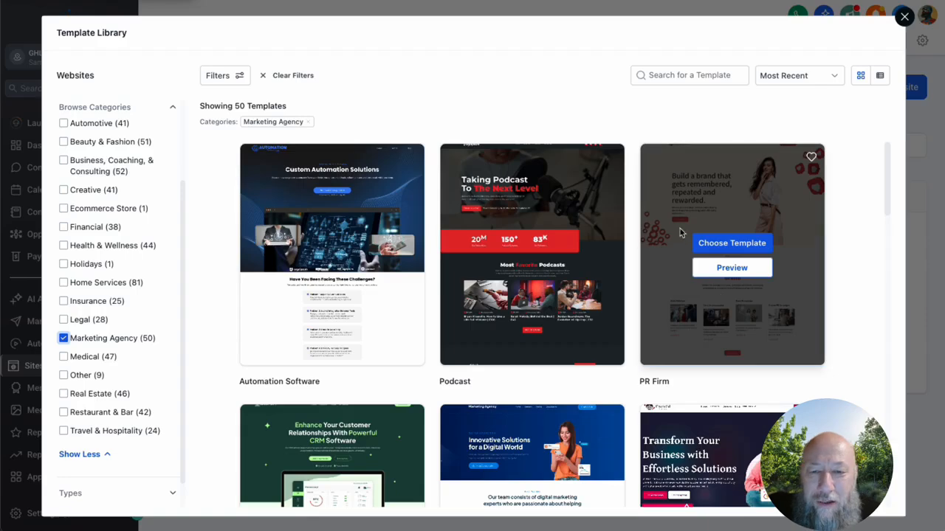
{"action": "scroll", "coordinate": [578, 231], "scroll_direction": "down", "scroll_amount": 5}
{"action": "scroll", "coordinate": [580, 231], "scroll_direction": "down", "scroll_amount": 8}
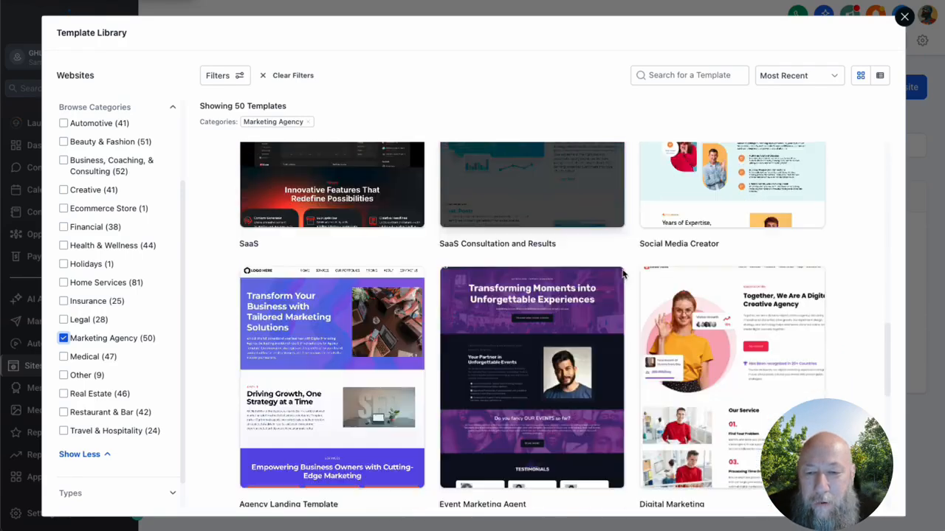
{"action": "scroll", "coordinate": [622, 274], "scroll_direction": "down", "scroll_amount": 3}
{"action": "scroll", "coordinate": [588, 327], "scroll_direction": "up", "scroll_amount": 2}
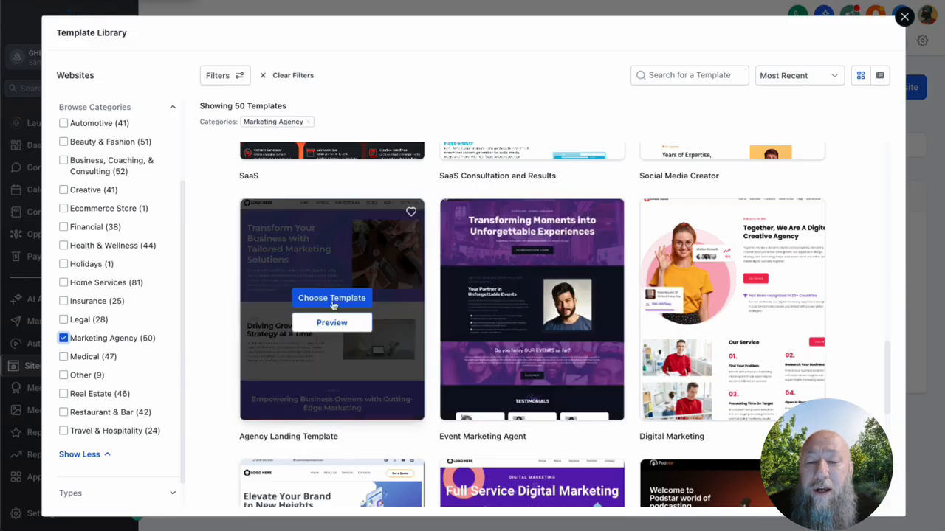
{"action": "left_click", "coordinate": [353, 327]}
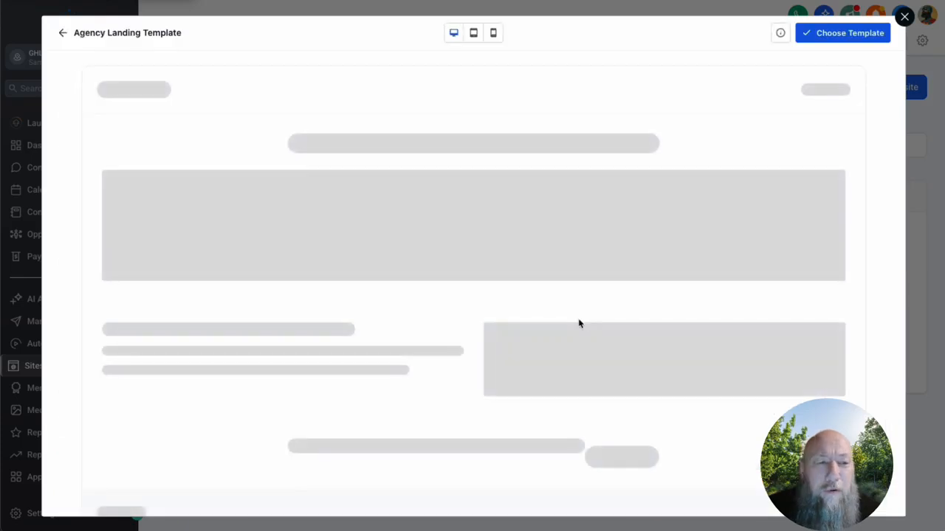
{"action": "scroll", "coordinate": [589, 257], "scroll_direction": "down", "scroll_amount": 20}
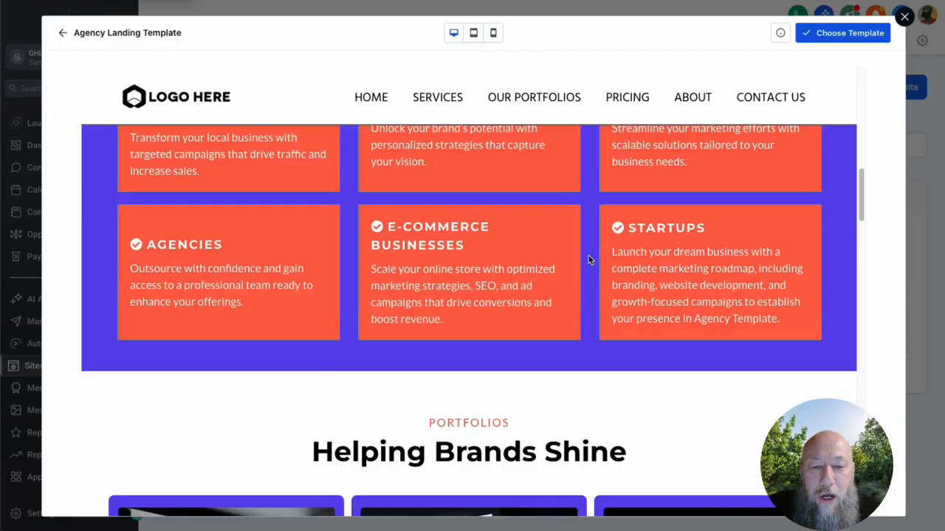
{"action": "scroll", "coordinate": [588, 257], "scroll_direction": "down", "scroll_amount": 5}
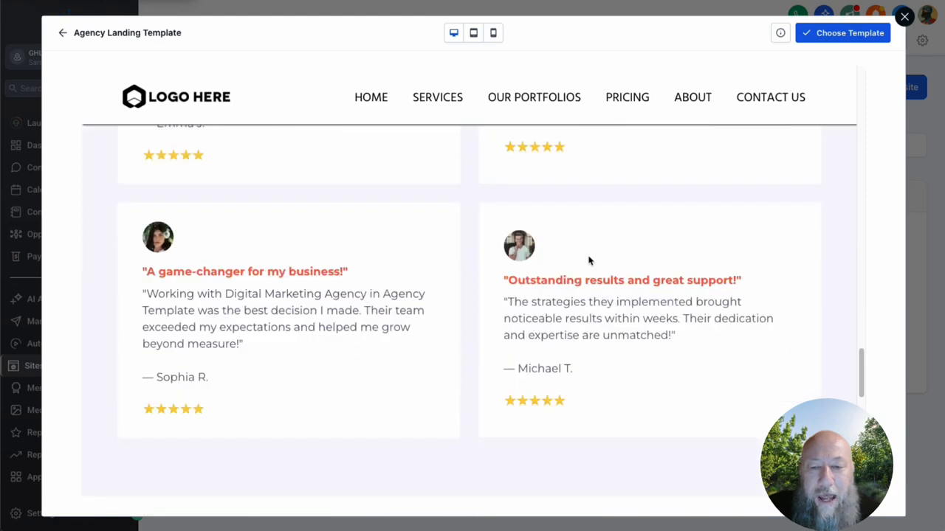
{"action": "scroll", "coordinate": [588, 255], "scroll_direction": "up", "scroll_amount": 20}
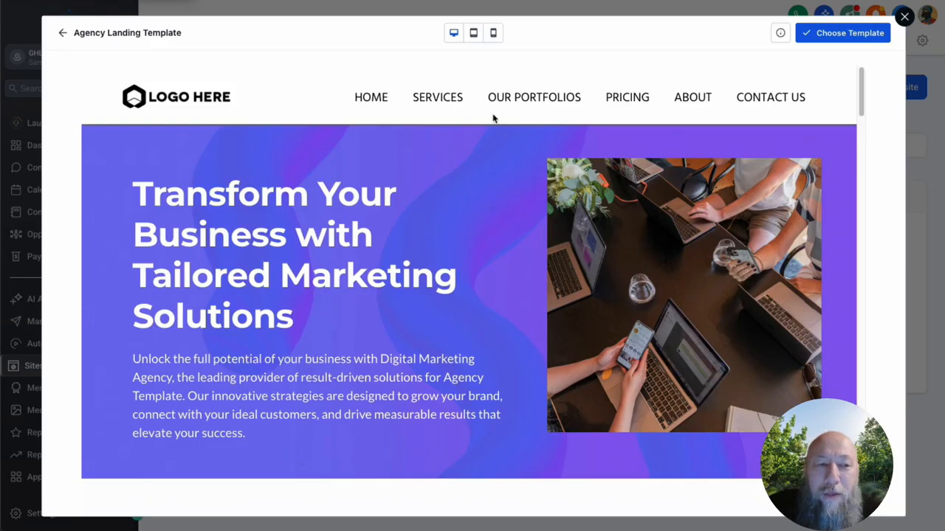
{"action": "left_click", "coordinate": [475, 36]}
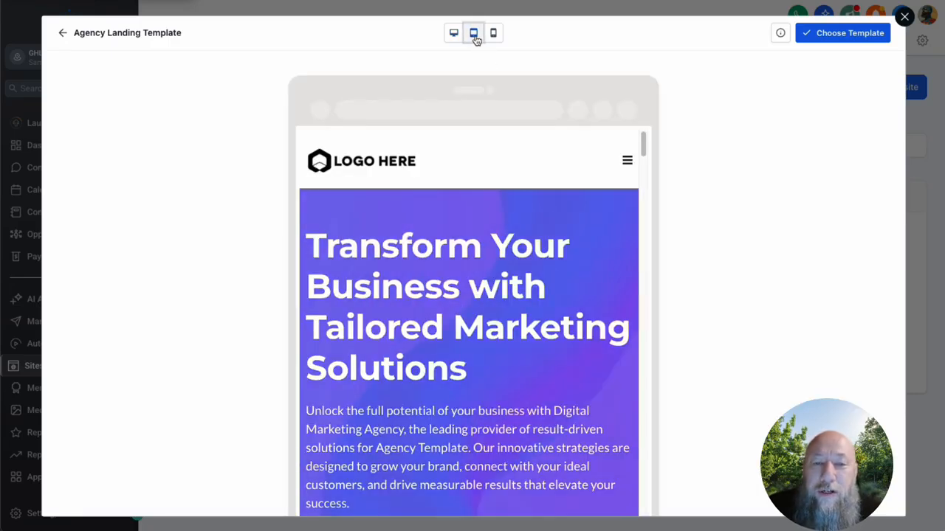
{"action": "left_click", "coordinate": [494, 34]}
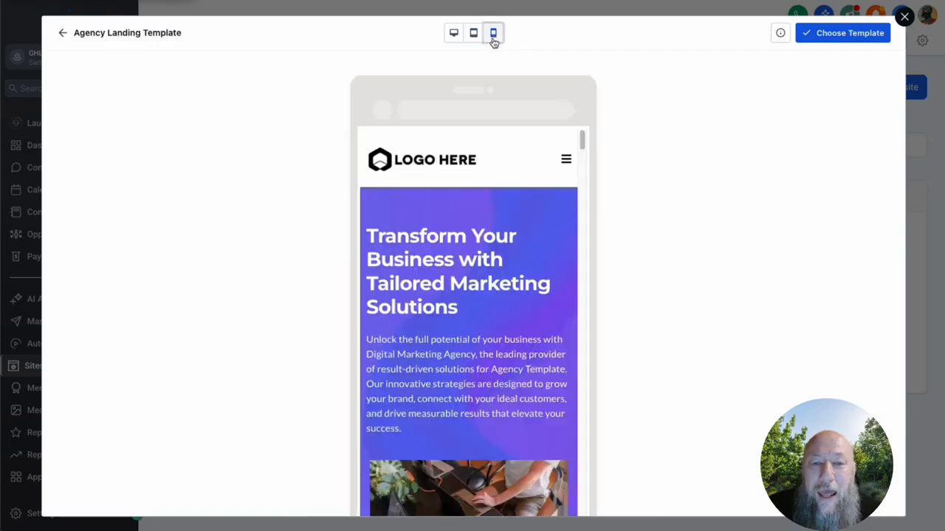
{"action": "left_click", "coordinate": [473, 34]}
{"action": "left_click", "coordinate": [493, 34]}
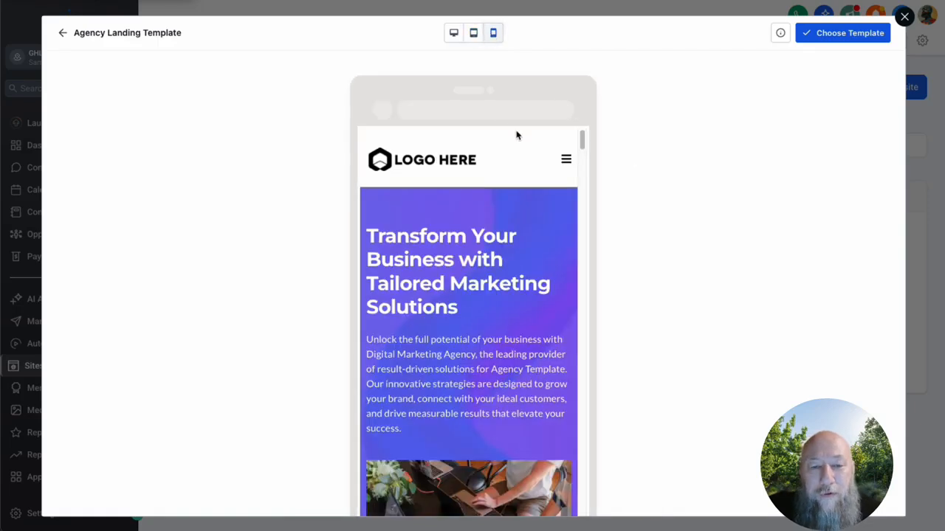
{"action": "scroll", "coordinate": [498, 262], "scroll_direction": "down", "scroll_amount": 5}
{"action": "scroll", "coordinate": [498, 263], "scroll_direction": "down", "scroll_amount": 5}
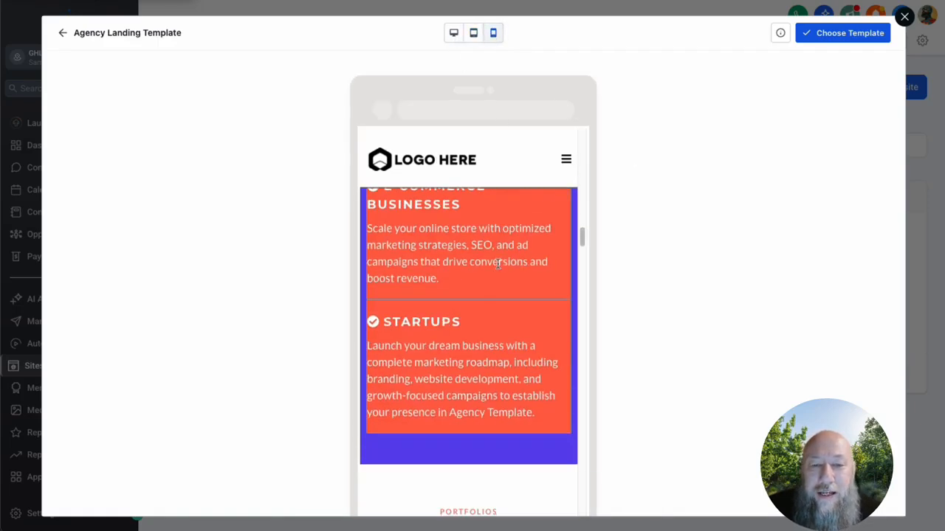
Step: Return to the desktop preview and choose the Agency Landing Template for the new website
{"action": "left_click", "coordinate": [454, 32]}
{"action": "left_click", "coordinate": [823, 33]}
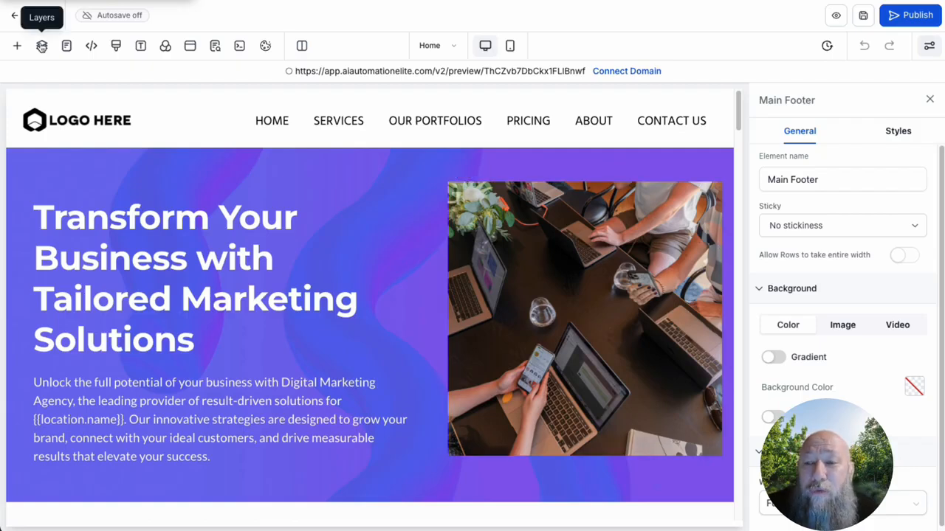
Step: Expand the popup and page layers, and examine the order form inside the popup
{"action": "left_click", "coordinate": [43, 47]}
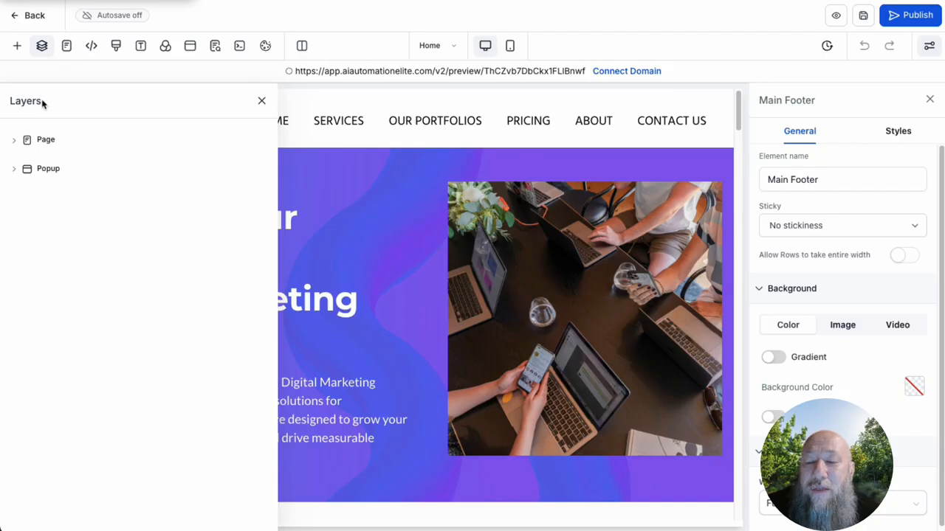
{"action": "left_click", "coordinate": [51, 171]}
{"action": "left_click", "coordinate": [59, 193]}
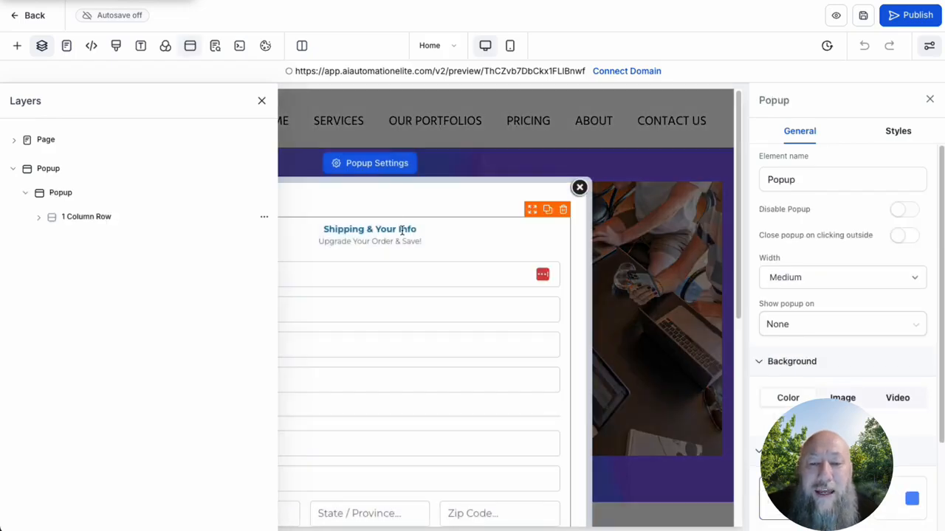
{"action": "scroll", "coordinate": [422, 220], "scroll_direction": "down", "scroll_amount": 3}
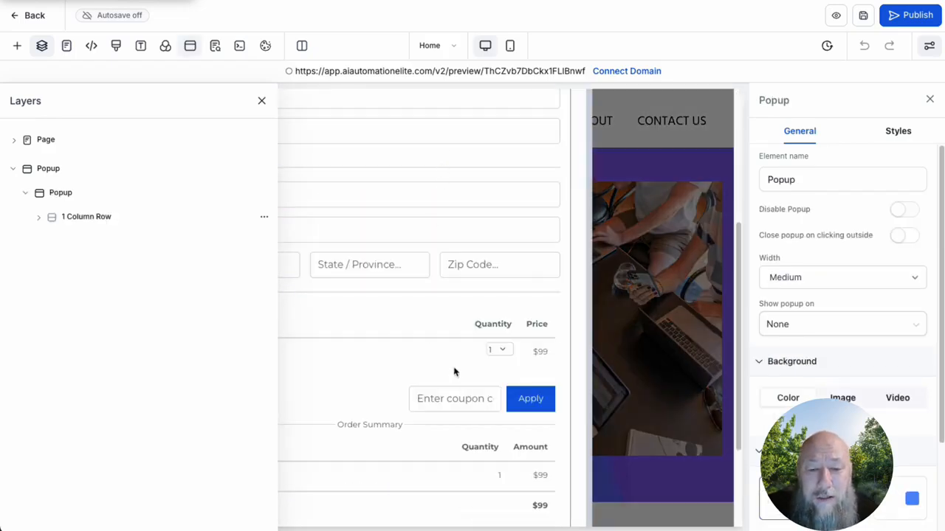
{"action": "scroll", "coordinate": [454, 369], "scroll_direction": "down", "scroll_amount": 2}
{"action": "scroll", "coordinate": [447, 292], "scroll_direction": "up", "scroll_amount": 5}
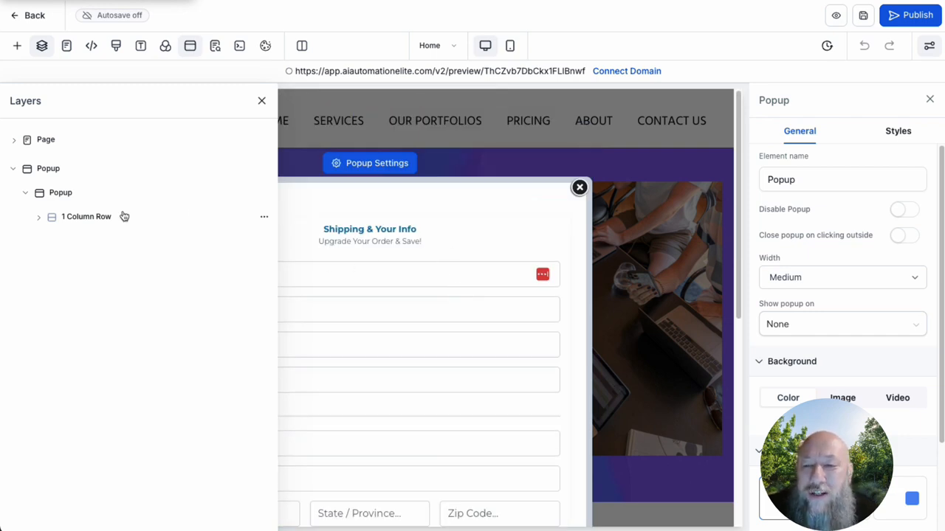
{"action": "left_click", "coordinate": [14, 141]}
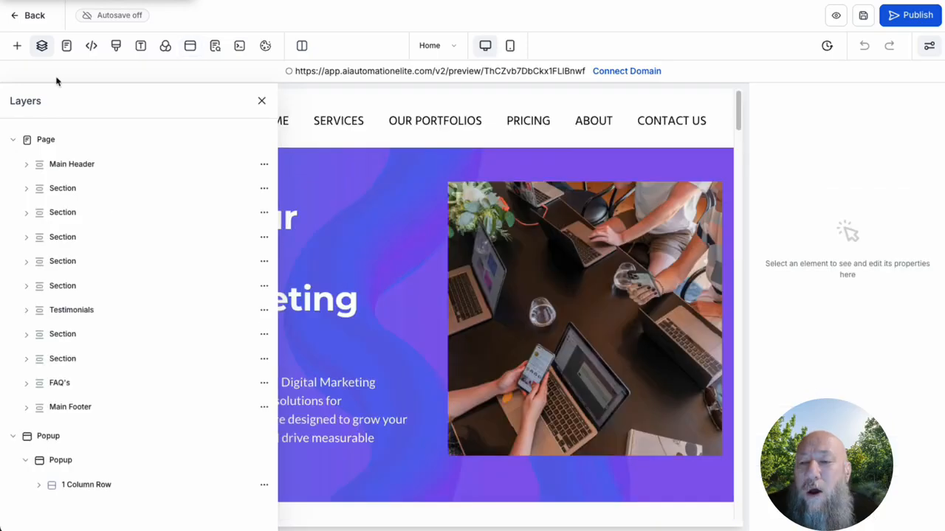
Step: View the website's page list and the header tracking code editor, leaving the code without saving
{"action": "left_click", "coordinate": [66, 48]}
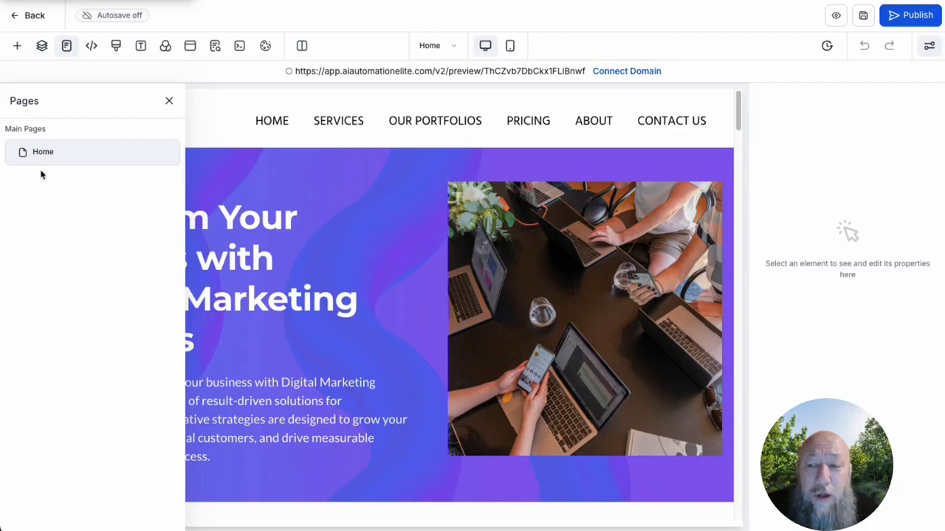
{"action": "left_click", "coordinate": [91, 46]}
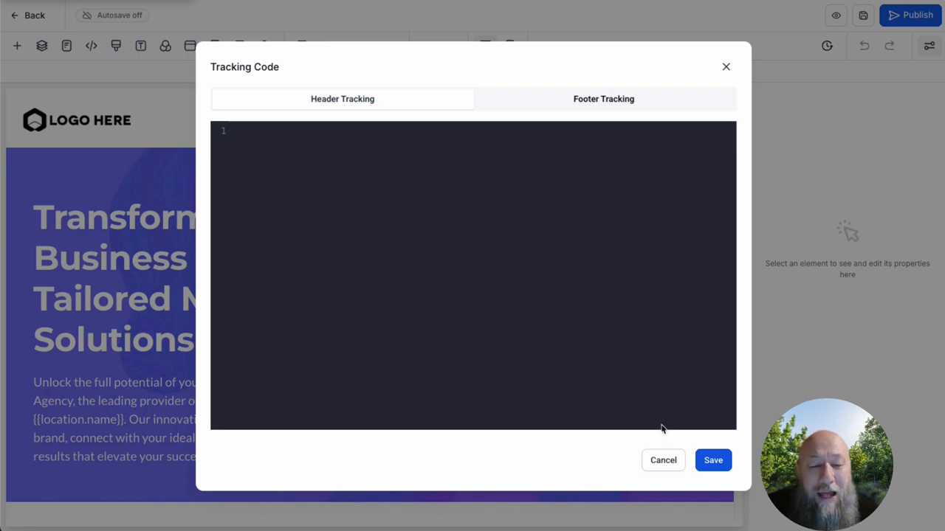
{"action": "left_click", "coordinate": [673, 459]}
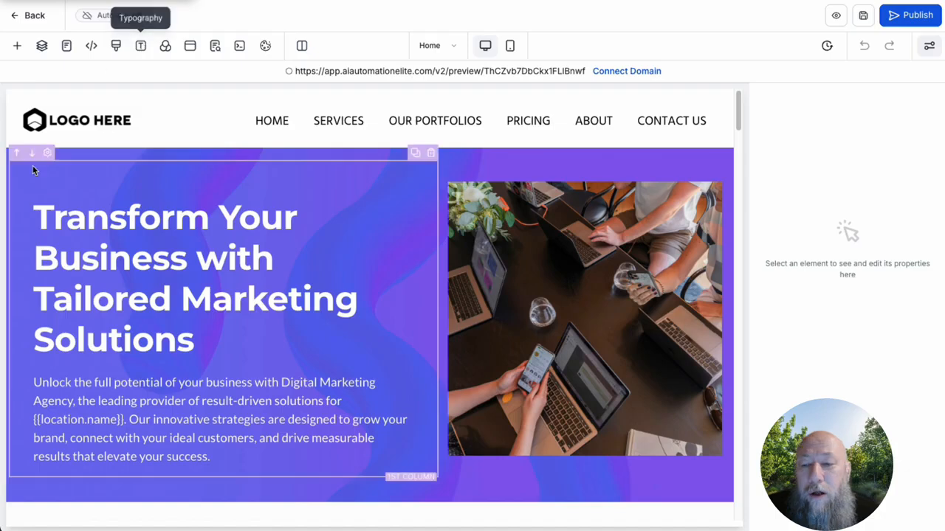
Step: Review the popup settings and turn on the custom code preview
{"action": "left_click", "coordinate": [191, 47]}
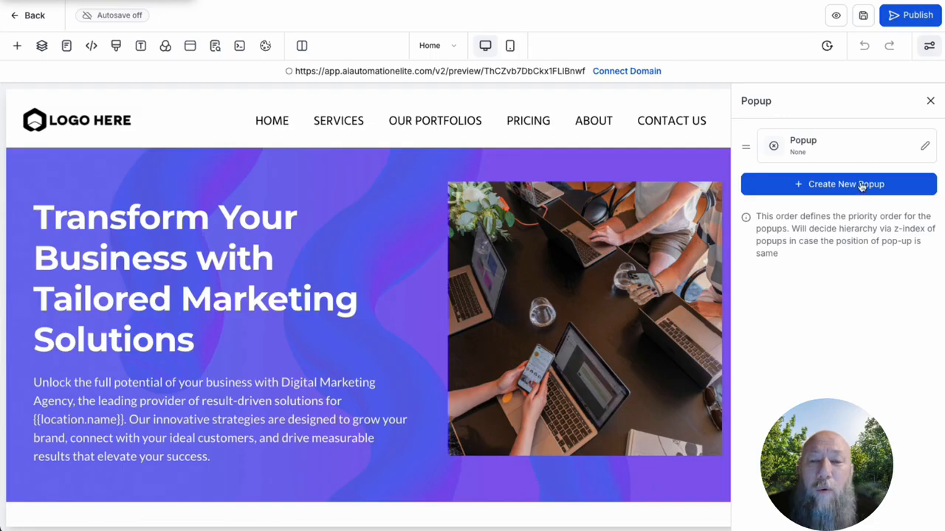
{"action": "left_click", "coordinate": [239, 46]}
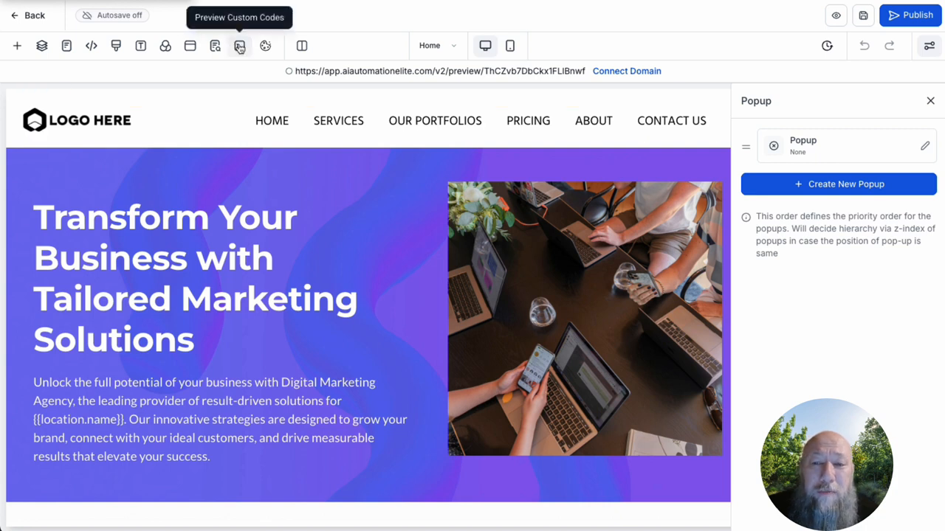
{"action": "left_click", "coordinate": [930, 100]}
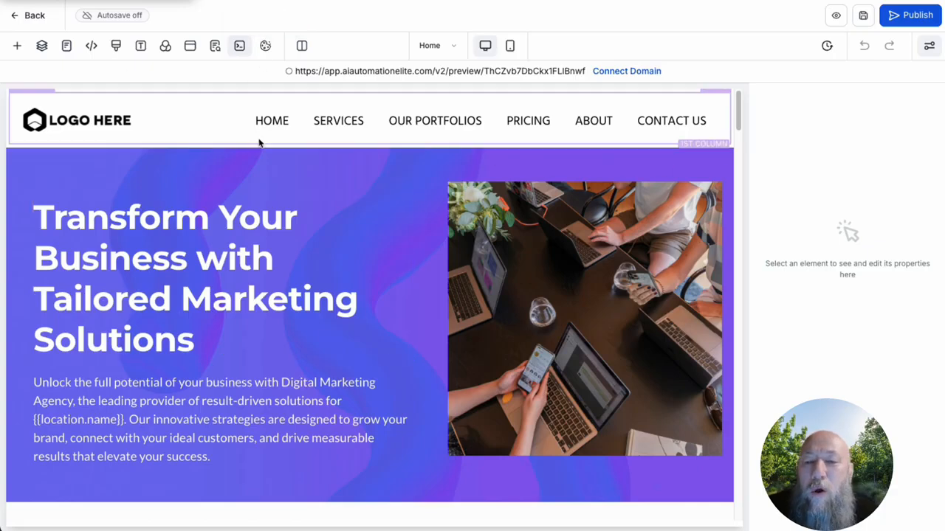
Step: Set the font size of the hero headline "Transform Your Business with Tailored Marketing Solutions" to 40 px, keeping the Headline Font typography type
{"action": "scroll", "coordinate": [397, 246], "scroll_direction": "down", "scroll_amount": 4}
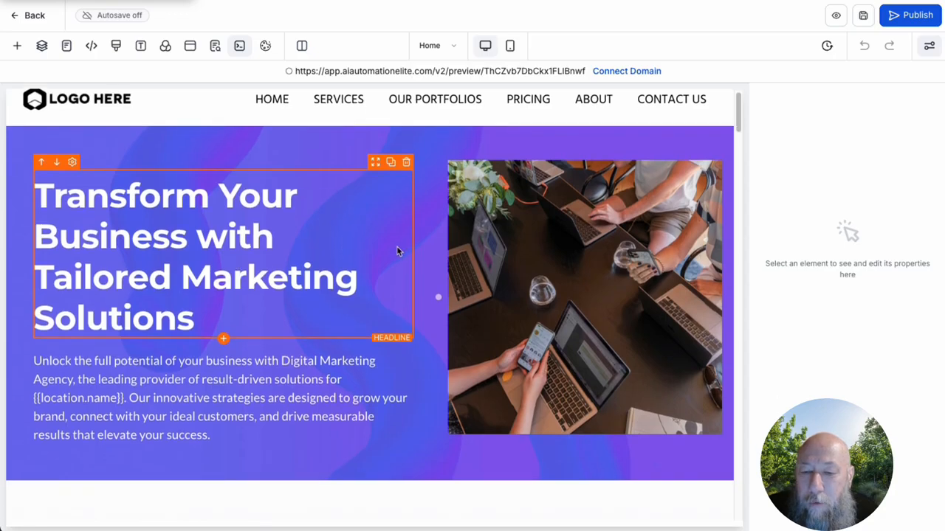
{"action": "scroll", "coordinate": [377, 267], "scroll_direction": "up", "scroll_amount": 4}
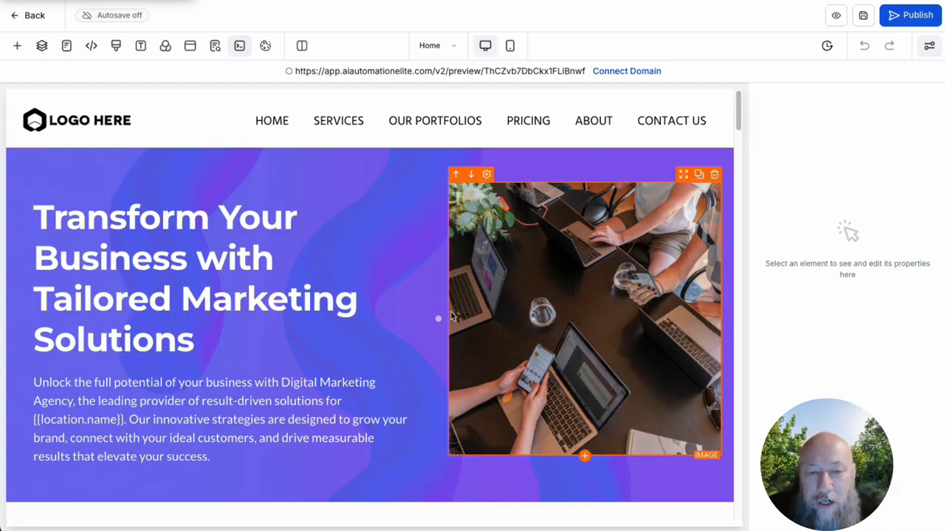
{"action": "left_click", "coordinate": [170, 244]}
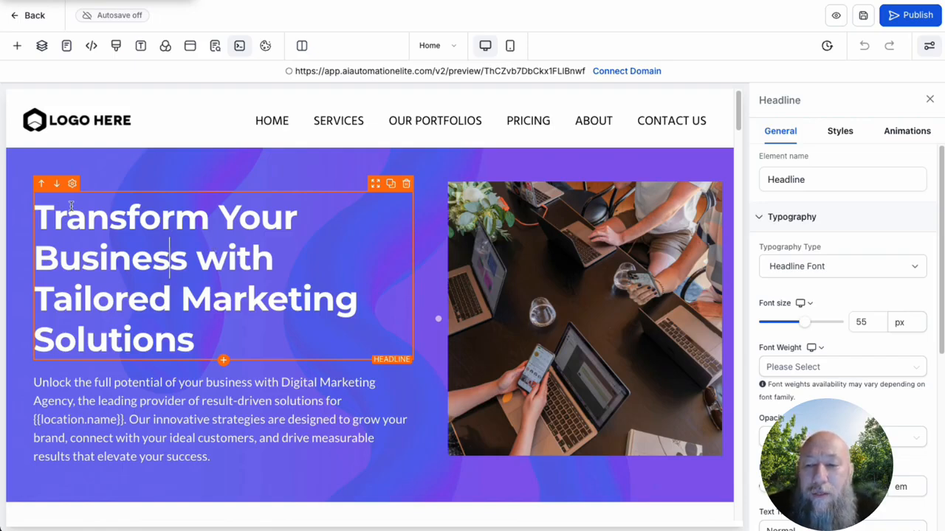
{"action": "left_click", "coordinate": [790, 179]}
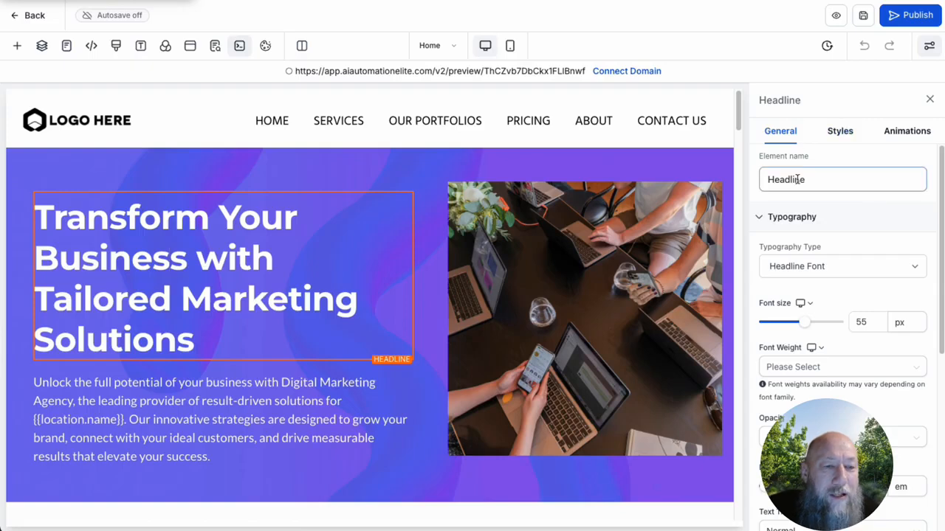
{"action": "left_click", "coordinate": [854, 270]}
{"action": "left_click", "coordinate": [854, 229]}
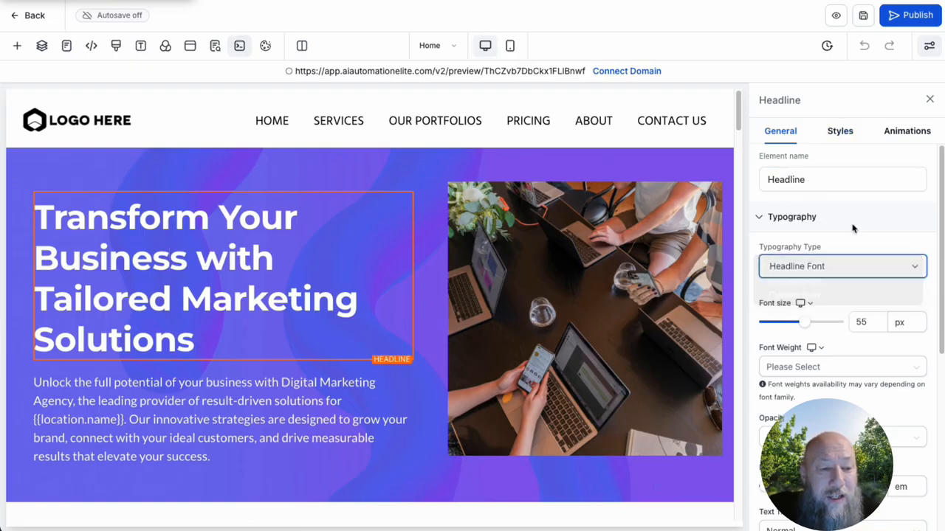
{"action": "mouse_move", "coordinate": [804, 327]}
{"action": "left_mouse_down"}
{"action": "mouse_move", "coordinate": [837, 327]}
{"action": "mouse_move", "coordinate": [795, 327]}
{"action": "left_mouse_up"}
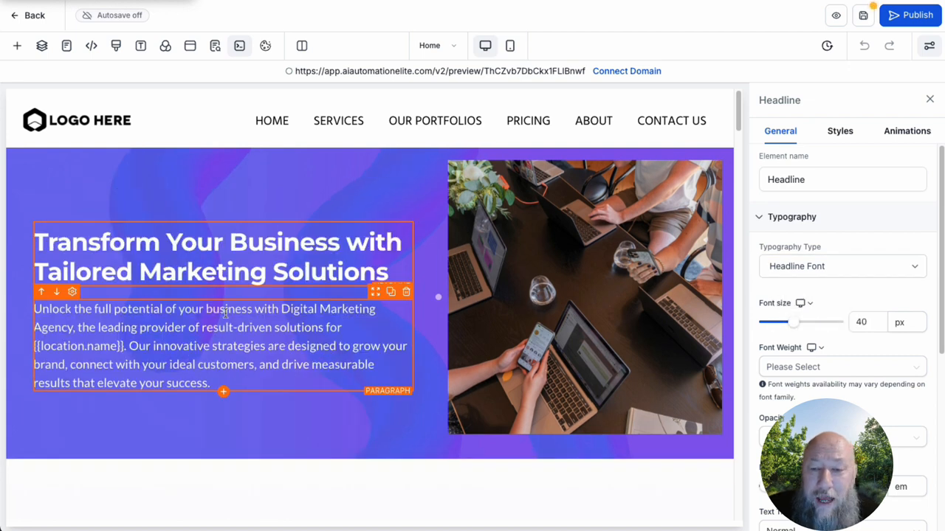
Step: Set the hero headline's font size to 55 px and review its font weight and colour options
{"action": "mouse_move", "coordinate": [793, 323]}
{"action": "left_mouse_down"}
{"action": "mouse_move", "coordinate": [838, 322]}
{"action": "mouse_move", "coordinate": [803, 328]}
{"action": "left_mouse_up"}
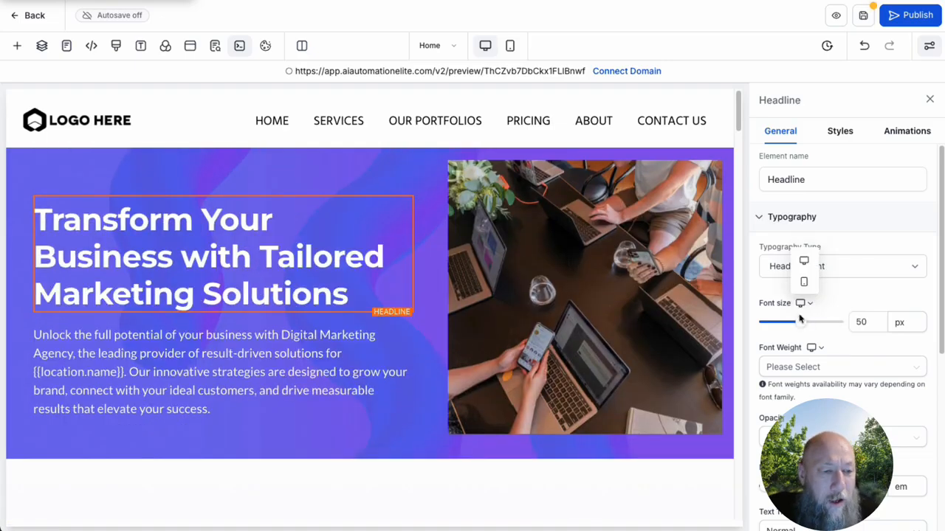
{"action": "left_click", "coordinate": [861, 322]}
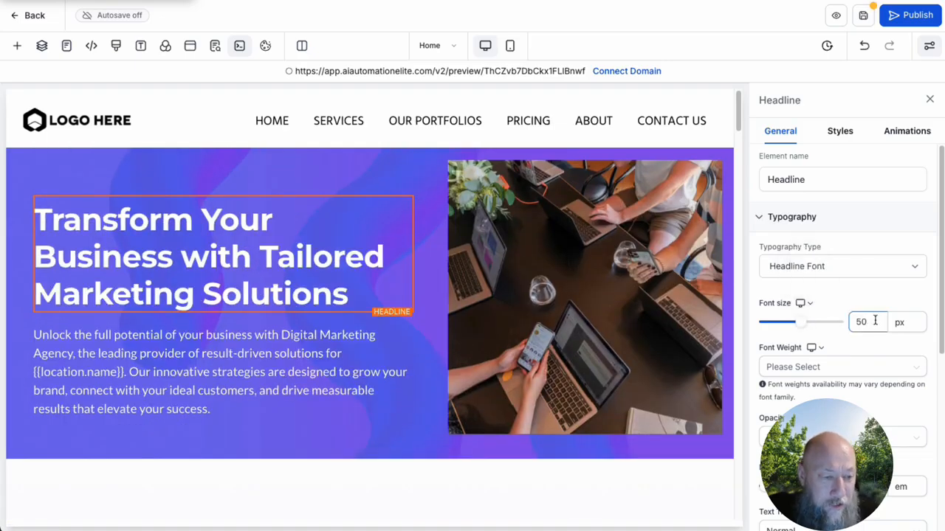
{"action": "type", "text": "55"}
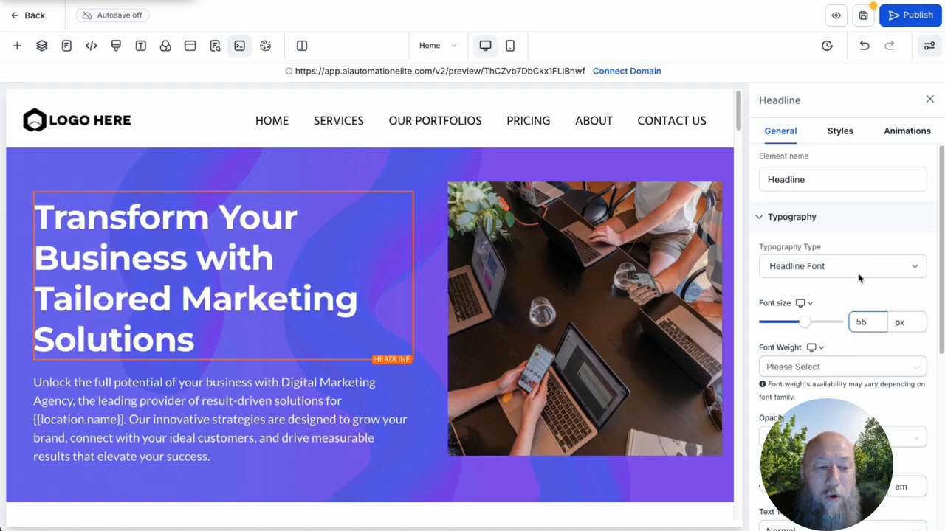
{"action": "left_click", "coordinate": [810, 369]}
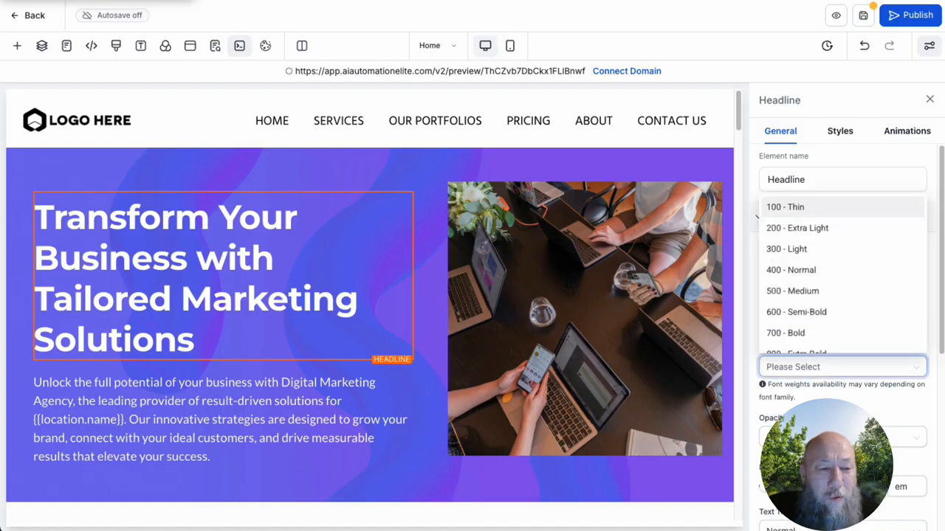
{"action": "scroll", "coordinate": [846, 397], "scroll_direction": "down", "scroll_amount": 5}
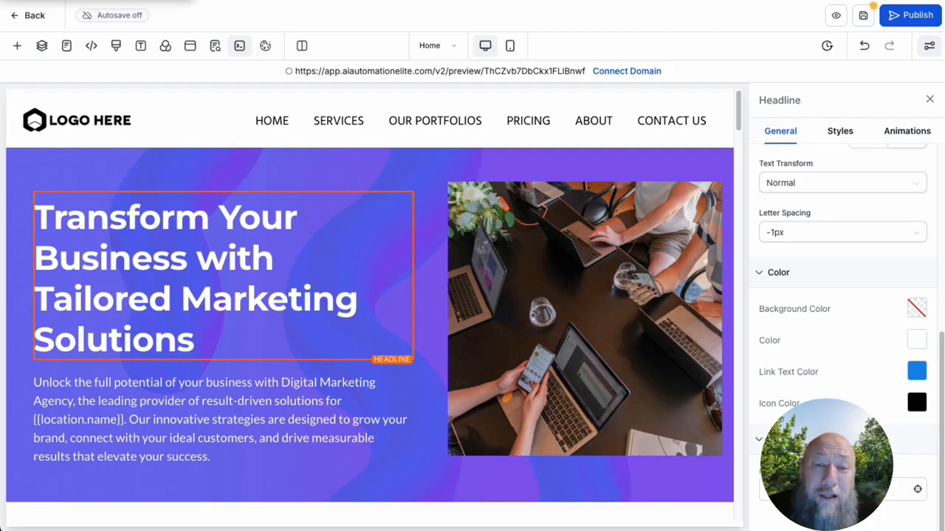
Step: Try a 50 px top padding on the hero headline, and return it to 10 px
{"action": "left_click", "coordinate": [840, 130]}
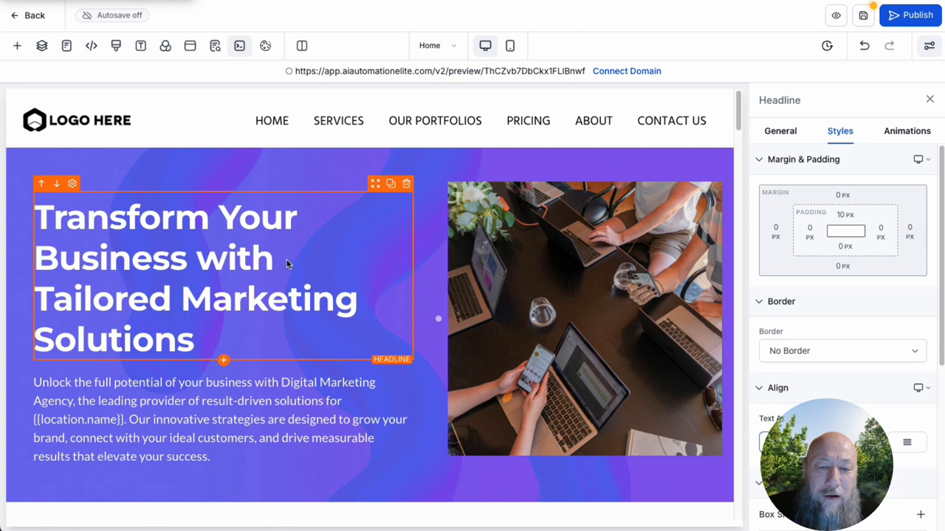
{"action": "left_click", "coordinate": [849, 219]}
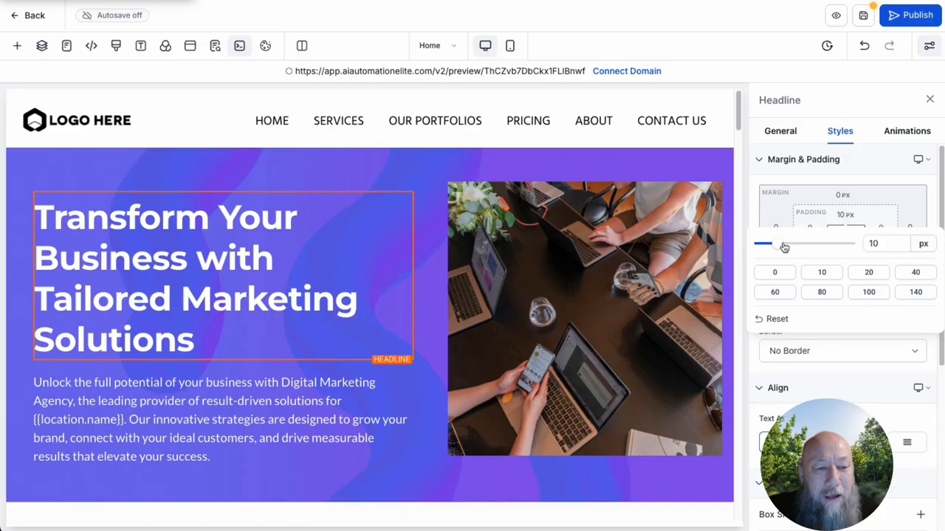
{"action": "left_click_drag", "start_coordinate": [784, 248], "coordinate": [850, 244]}
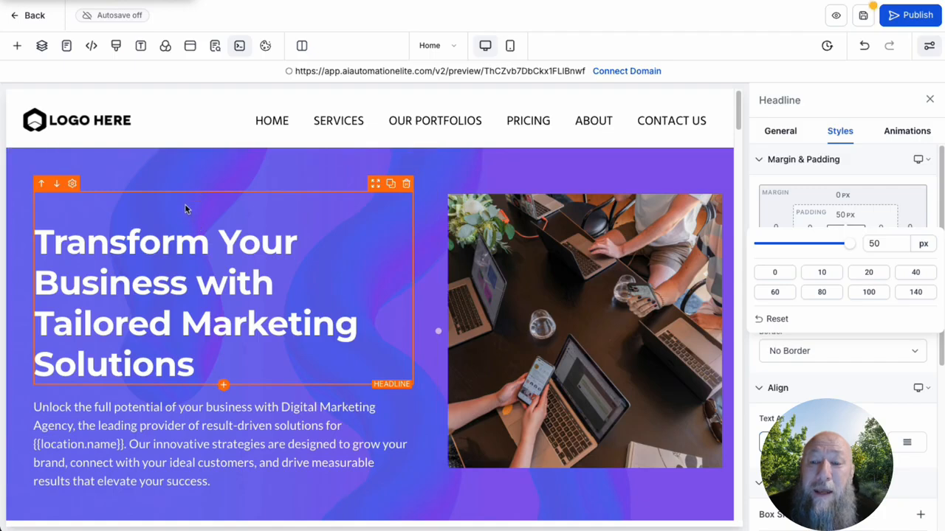
{"action": "left_click_drag", "start_coordinate": [845, 246], "coordinate": [778, 248]}
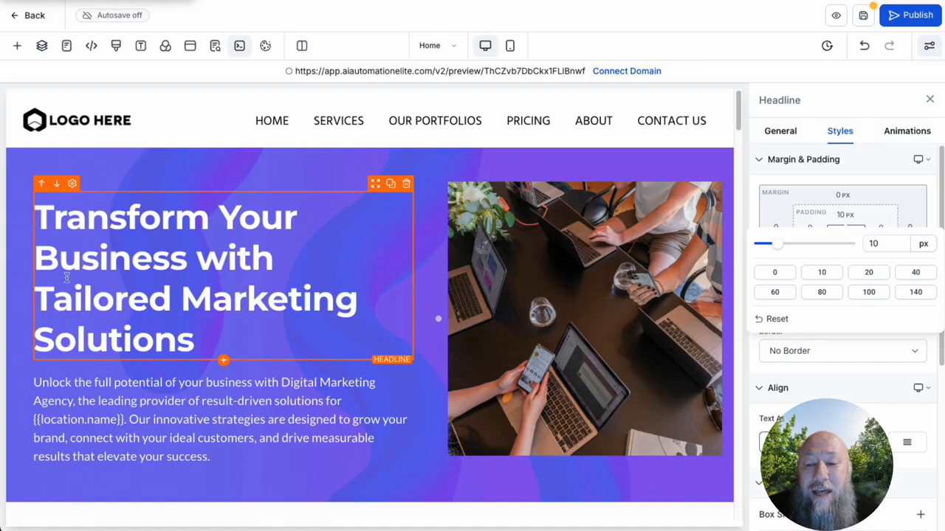
Step: Set the hero headline's top margin to 30 px
{"action": "left_click", "coordinate": [843, 196]}
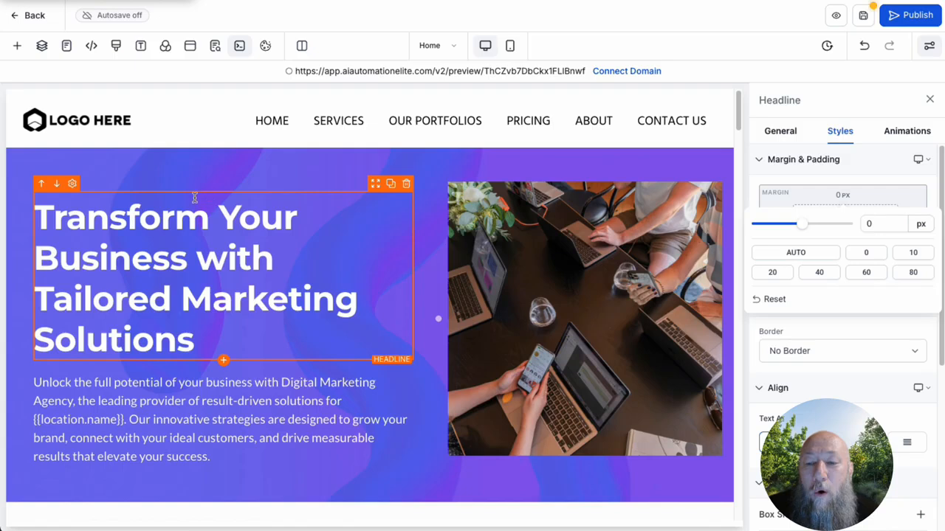
{"action": "left_click_drag", "start_coordinate": [806, 223], "coordinate": [896, 223]}
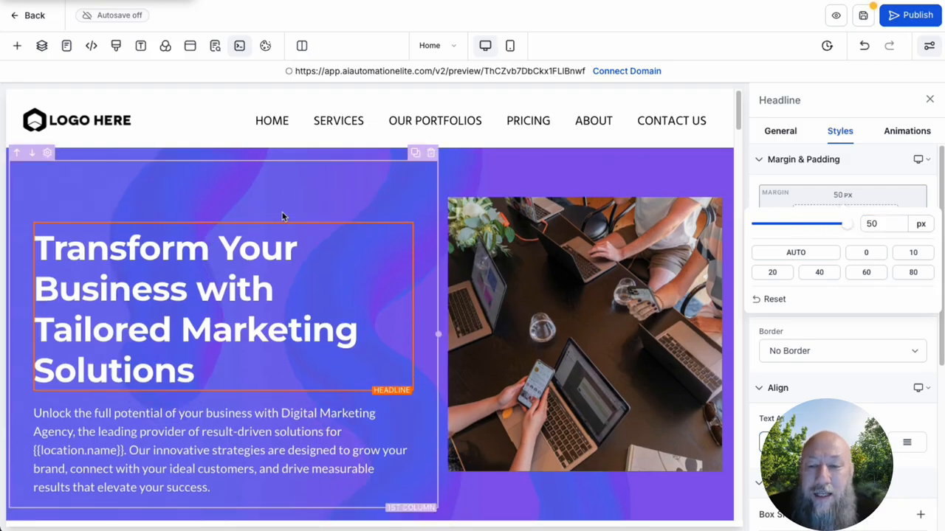
{"action": "mouse_move", "coordinate": [847, 223]}
{"action": "left_mouse_down"}
{"action": "mouse_move", "coordinate": [785, 223]}
{"action": "mouse_move", "coordinate": [833, 223]}
{"action": "left_mouse_up"}
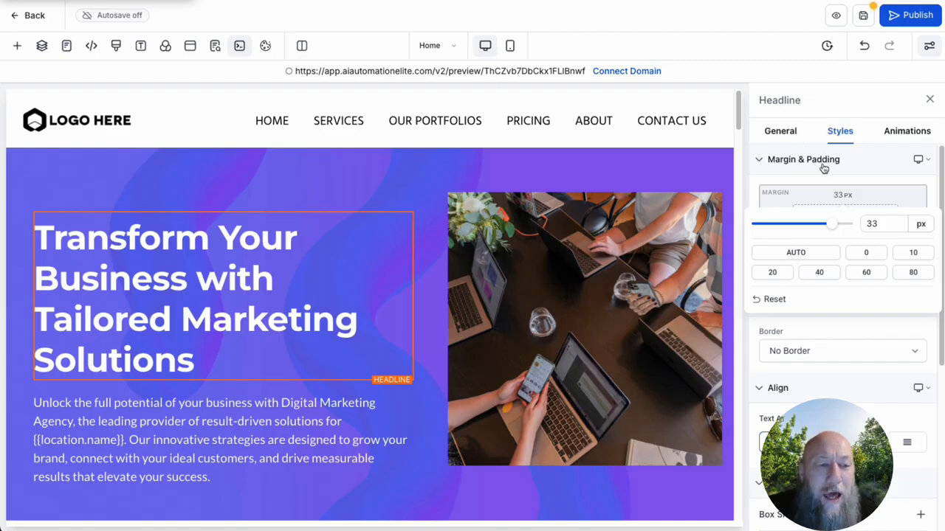
{"action": "left_click", "coordinate": [880, 224]}
{"action": "key", "text": "BackSpace"}
{"action": "type", "text": "0"}
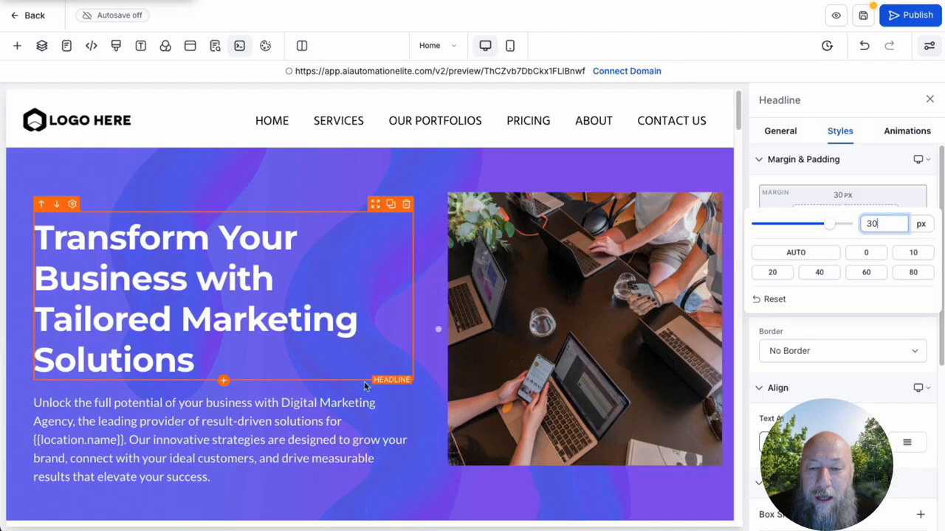
{"action": "scroll", "coordinate": [848, 206], "scroll_direction": "down", "scroll_amount": 2}
{"action": "scroll", "coordinate": [862, 260], "scroll_direction": "up", "scroll_amount": 2}
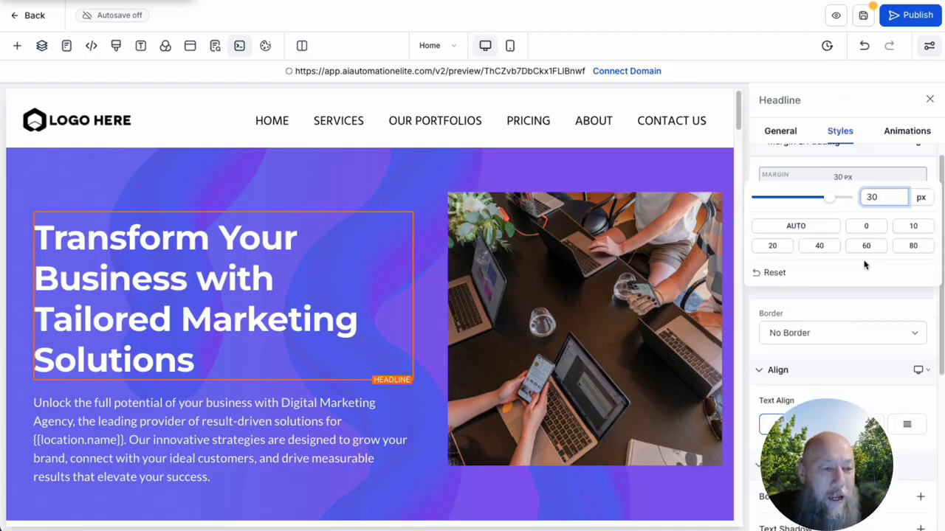
{"action": "left_click", "coordinate": [932, 189]}
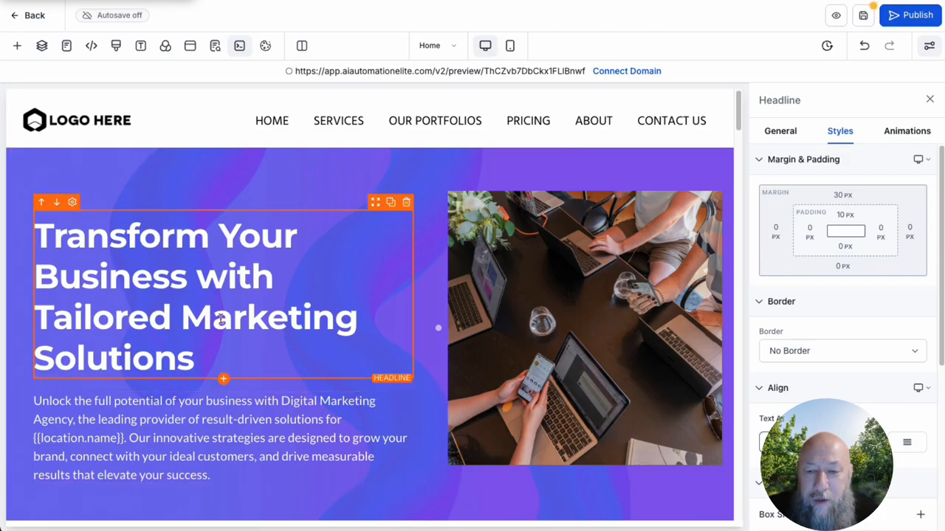
Step: Try a bottom margin of -50 px on the hero headline, and reset it to 0 px
{"action": "left_click", "coordinate": [843, 267]}
{"action": "left_click_drag", "start_coordinate": [804, 297], "coordinate": [753, 295]}
{"action": "left_click", "coordinate": [869, 293]}
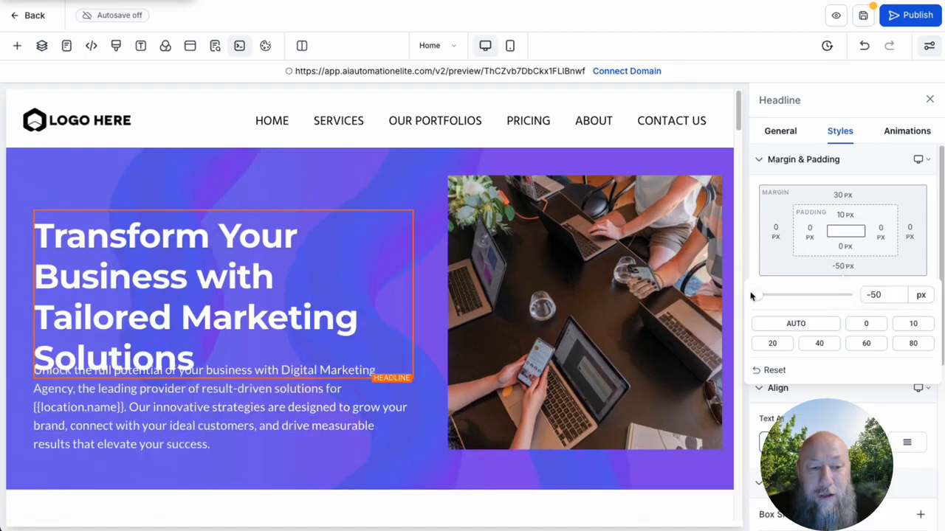
{"action": "left_click", "coordinate": [760, 161]}
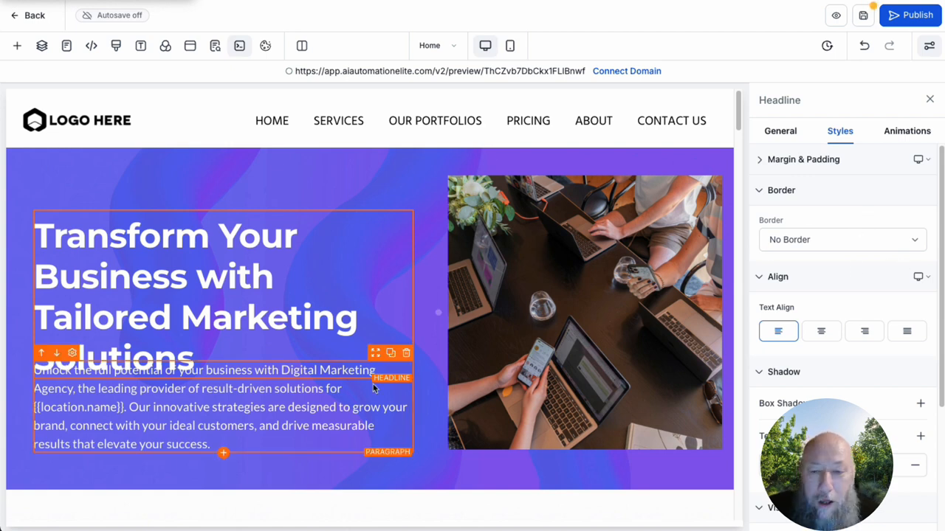
{"action": "left_click", "coordinate": [294, 284]}
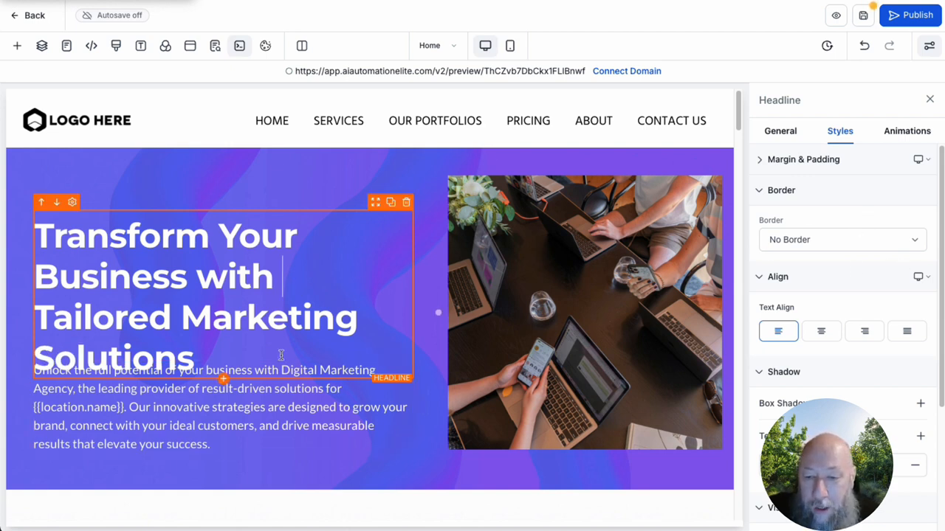
{"action": "left_click", "coordinate": [798, 167]}
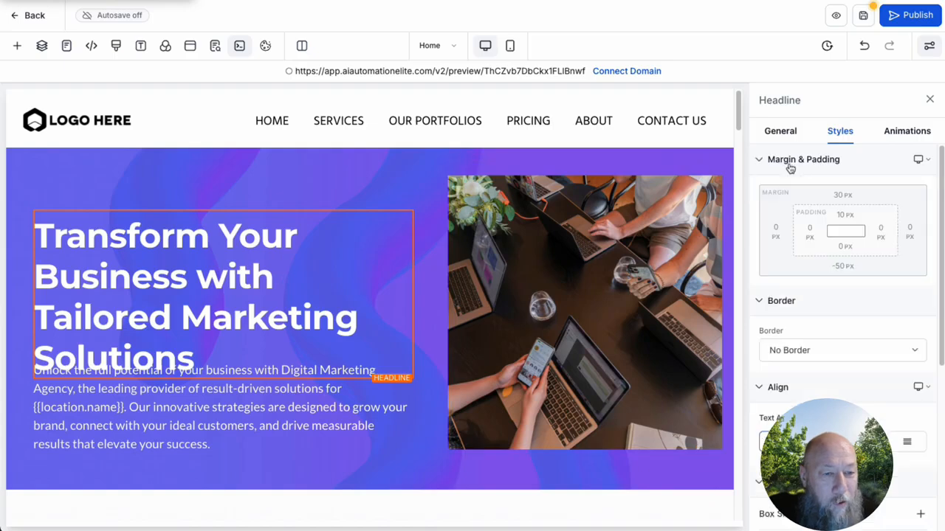
{"action": "left_click", "coordinate": [844, 268]}
{"action": "double_click", "coordinate": [909, 295]}
{"action": "type", "text": "0"}
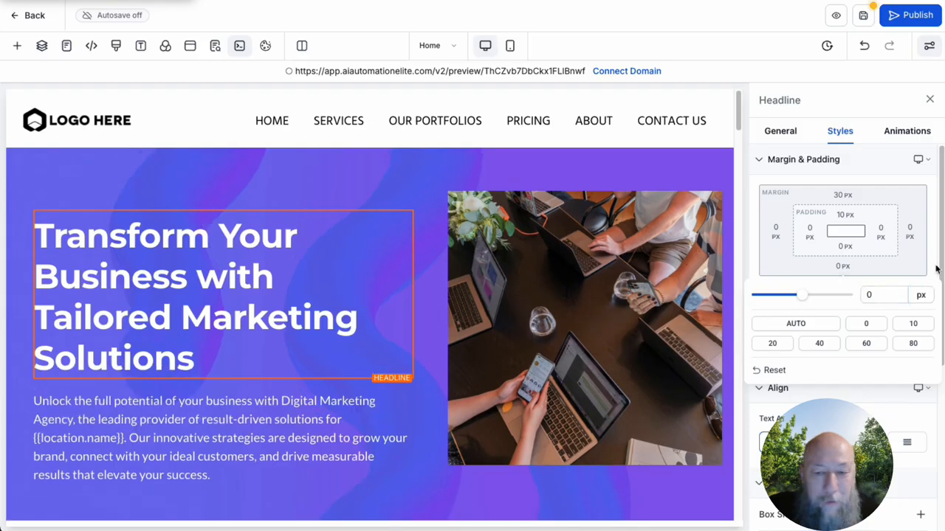
{"action": "left_click", "coordinate": [332, 130]}
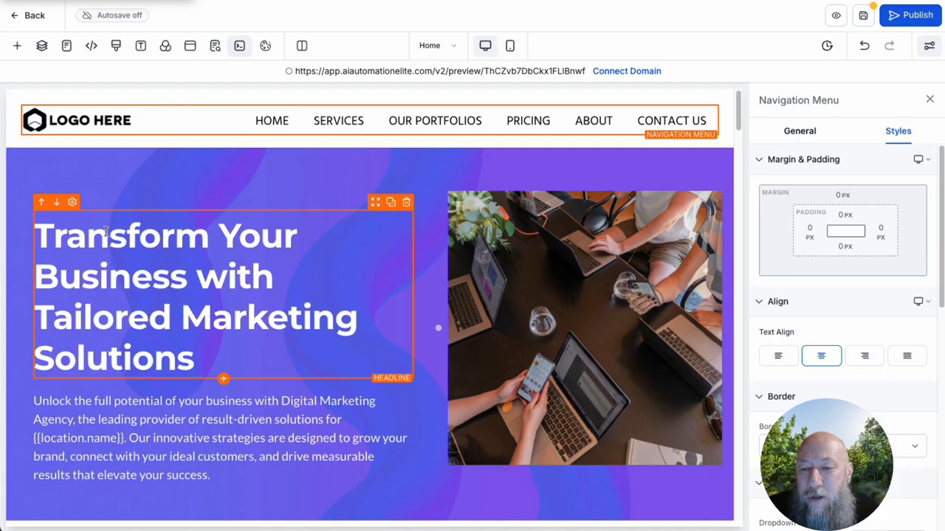
{"action": "left_click_drag", "start_coordinate": [166, 334], "coordinate": [46, 325]}
{"action": "left_click", "coordinate": [46, 325]}
{"action": "type", "text": "Aes"}
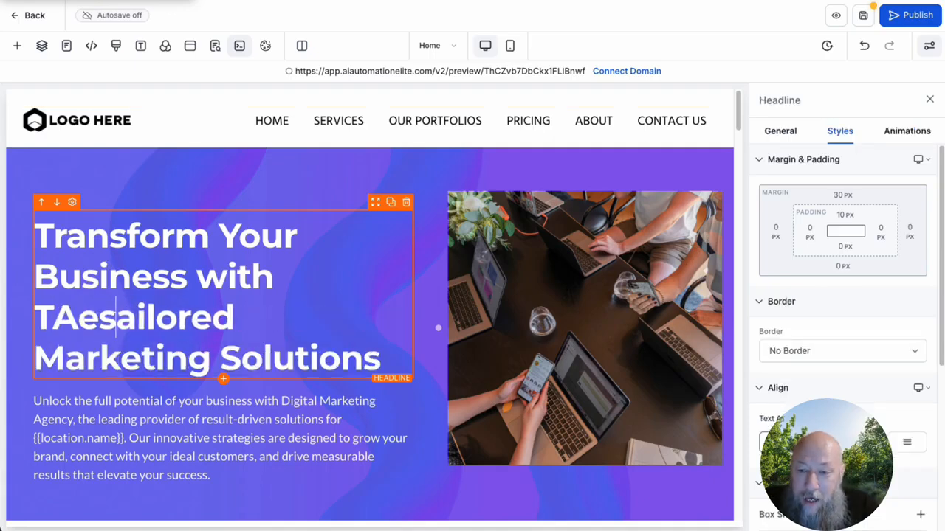
{"action": "key", "text": "BackSpace"}
{"action": "key", "text": "BackSpace"}
{"action": "key", "text": "BackSpace"}
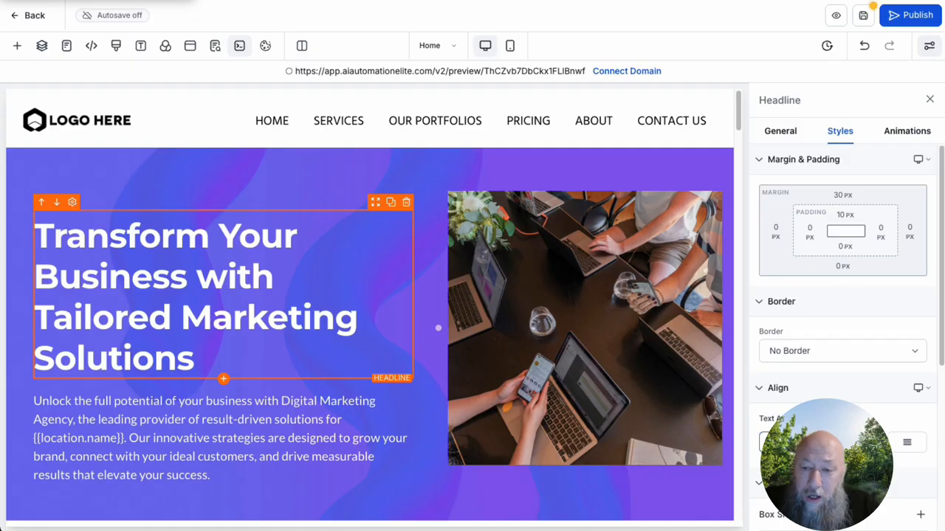
Step: Replace the word "Tailored" with "Awesome" in the hero headline
{"action": "left_click", "coordinate": [180, 316]}
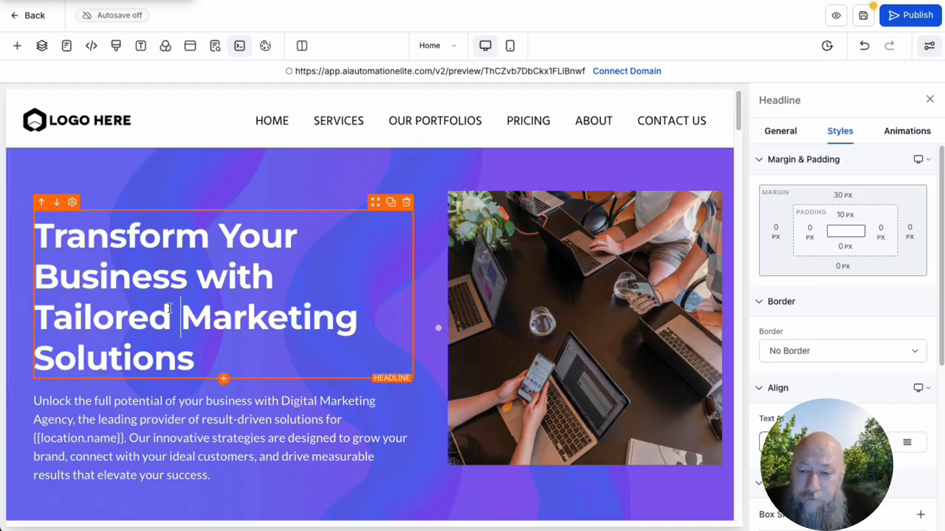
{"action": "left_click_drag", "start_coordinate": [173, 321], "coordinate": [56, 322]}
{"action": "type", "text": "red"}
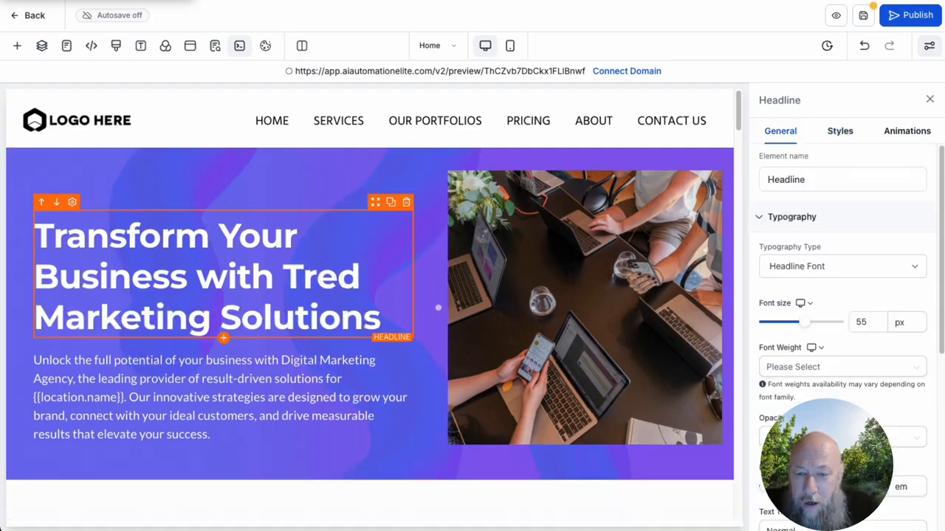
{"action": "key", "text": "BackSpace"}
{"action": "key", "text": "BackSpace"}
{"action": "key", "text": "BackSpace"}
{"action": "key", "text": "BackSpace"}
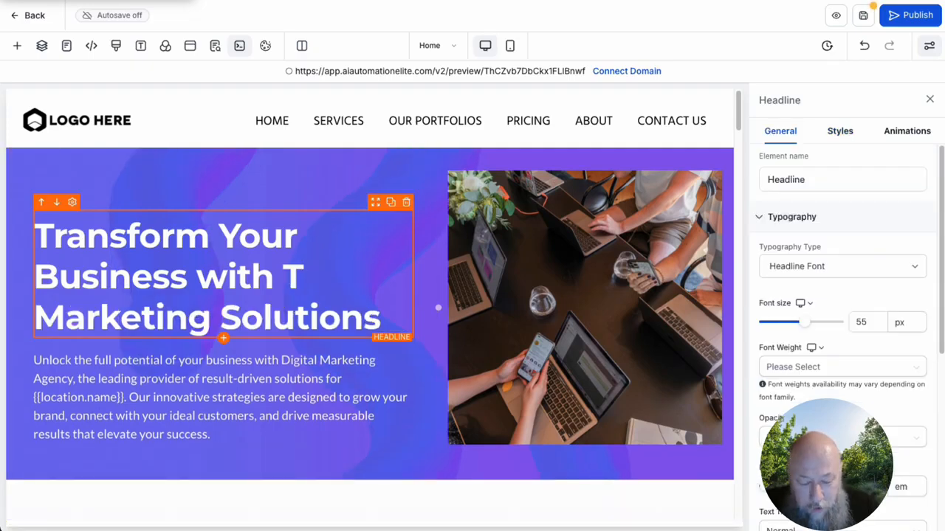
{"action": "type", "text": "Awesopm"}
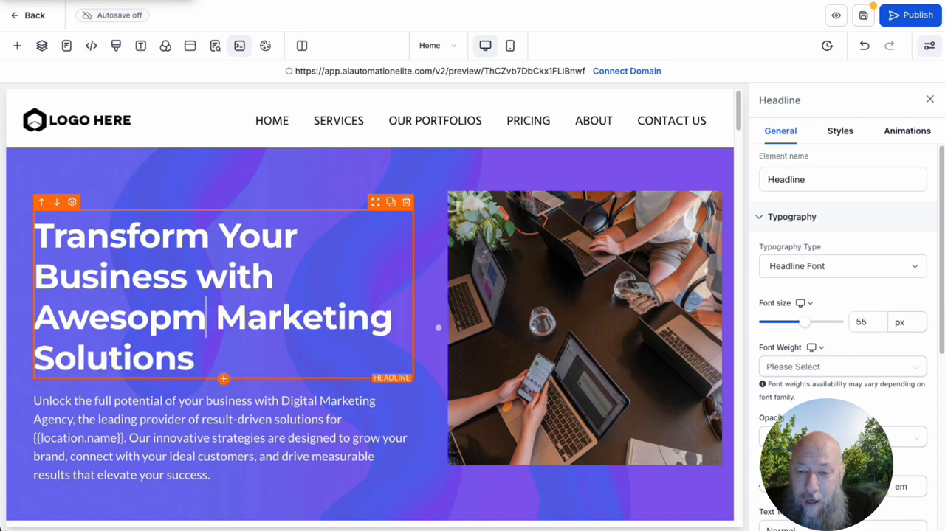
{"action": "key", "text": "BackSpace"}
{"action": "key", "text": "BackSpace"}
{"action": "type", "text": "me"}
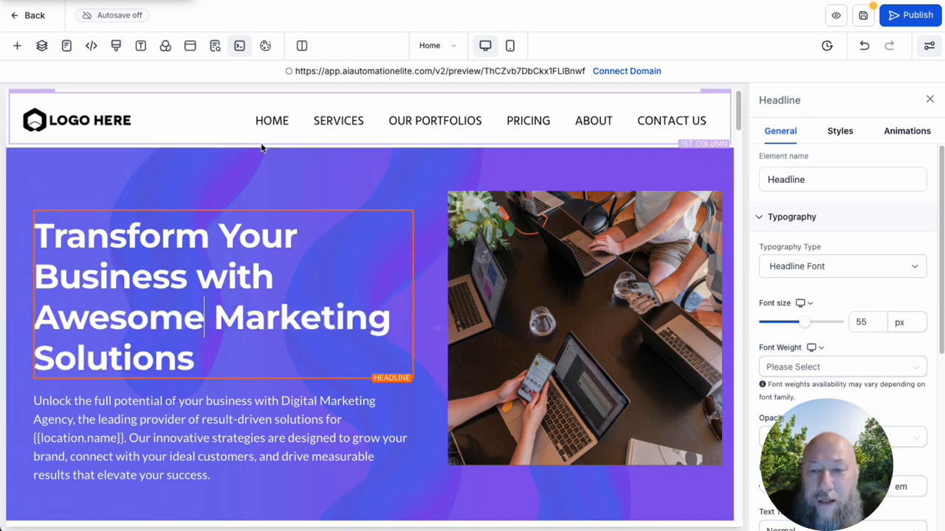
Step: Save the home page edits and view the SEO meta data settings without updating them
{"action": "left_click", "coordinate": [215, 157]}
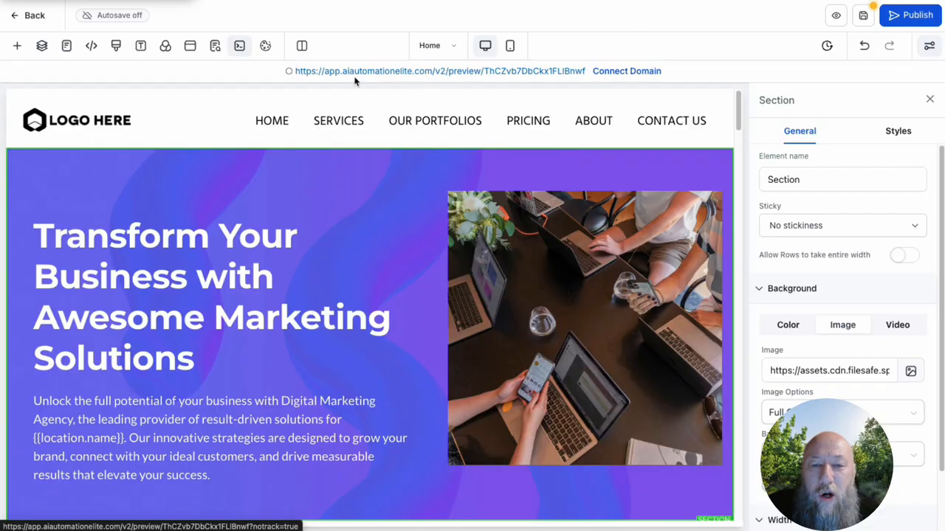
{"action": "left_click", "coordinate": [863, 15]}
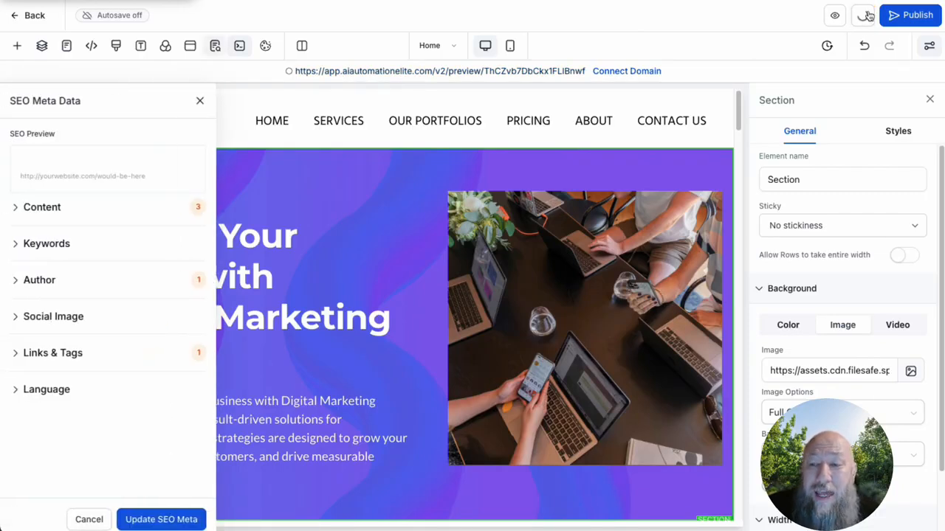
{"action": "left_click", "coordinate": [199, 101]}
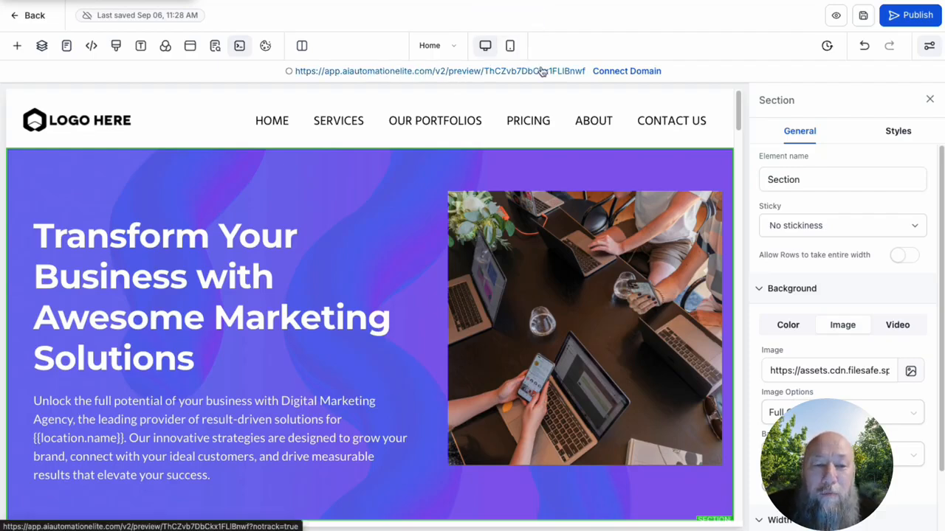
Step: Connect the website to the domain ghlplusn8n.com and publish it
{"action": "left_click", "coordinate": [641, 73]}
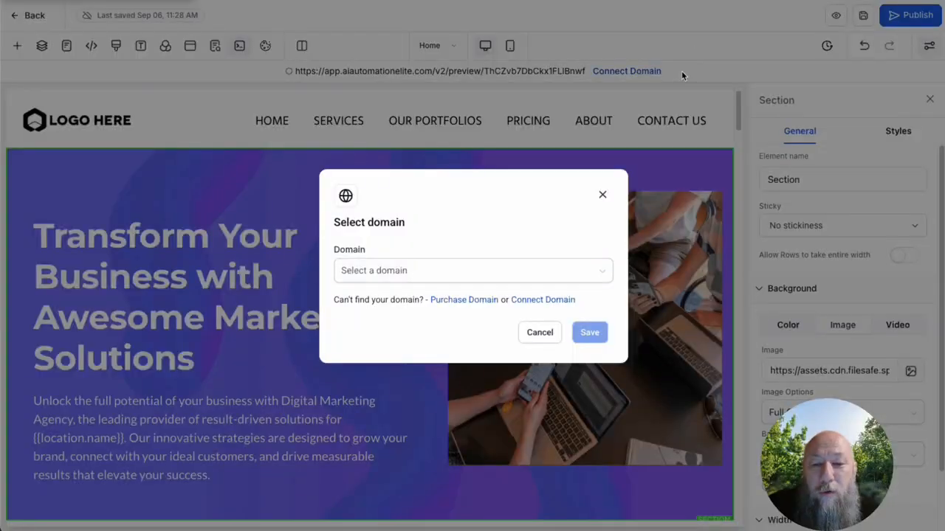
{"action": "left_click", "coordinate": [550, 271]}
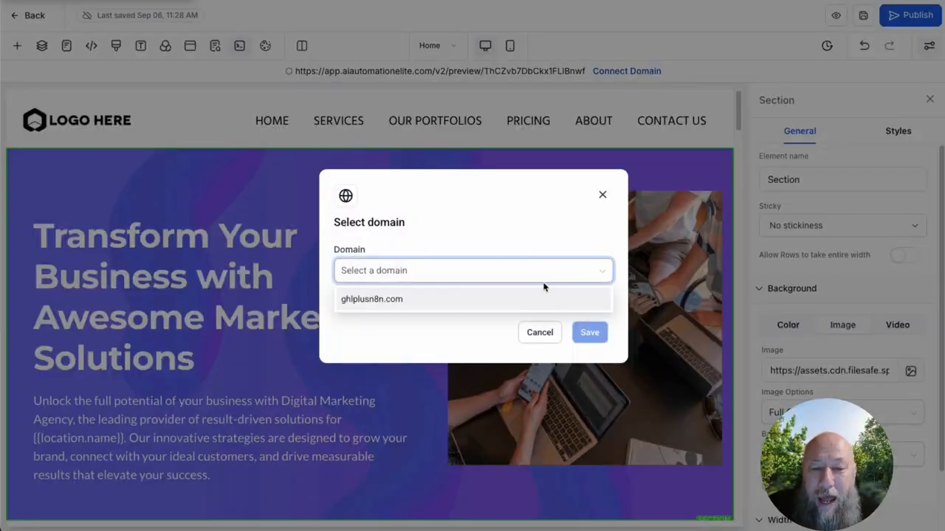
{"action": "left_click", "coordinate": [369, 300]}
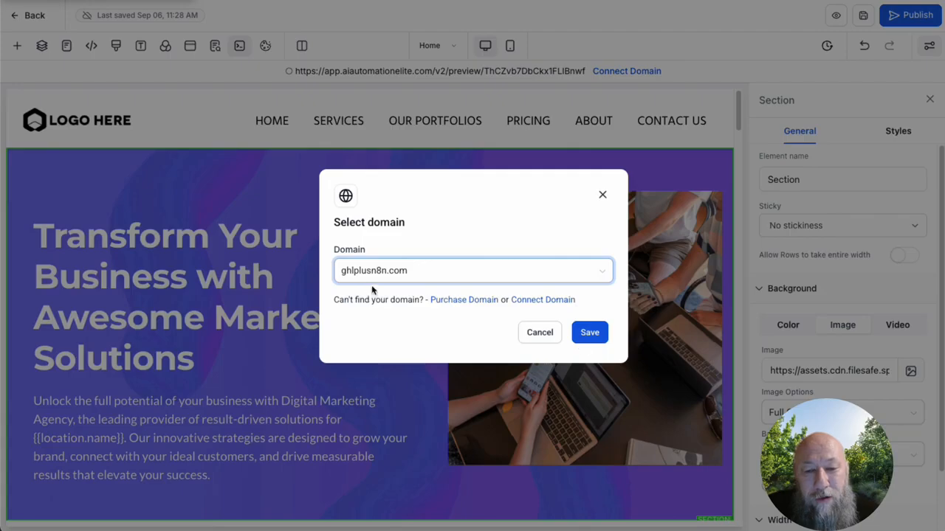
{"action": "left_click", "coordinate": [591, 332]}
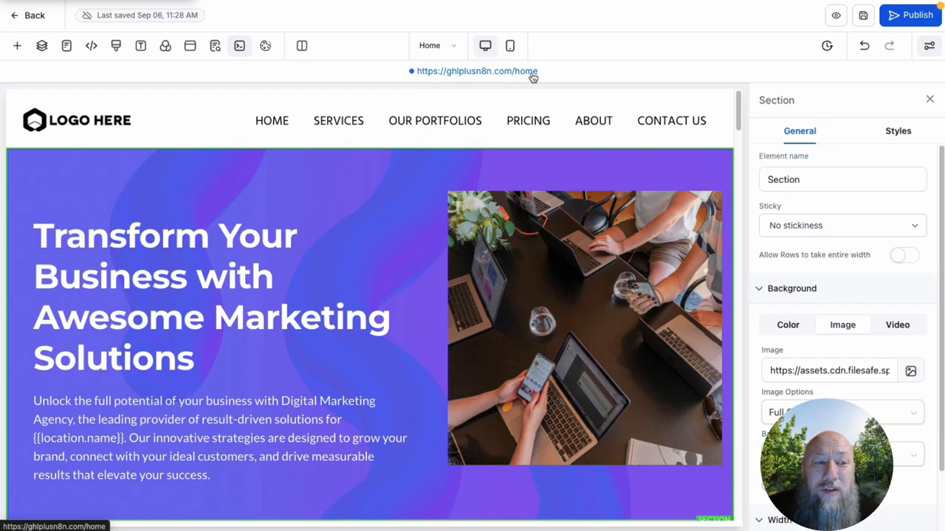
{"action": "left_click", "coordinate": [911, 16]}
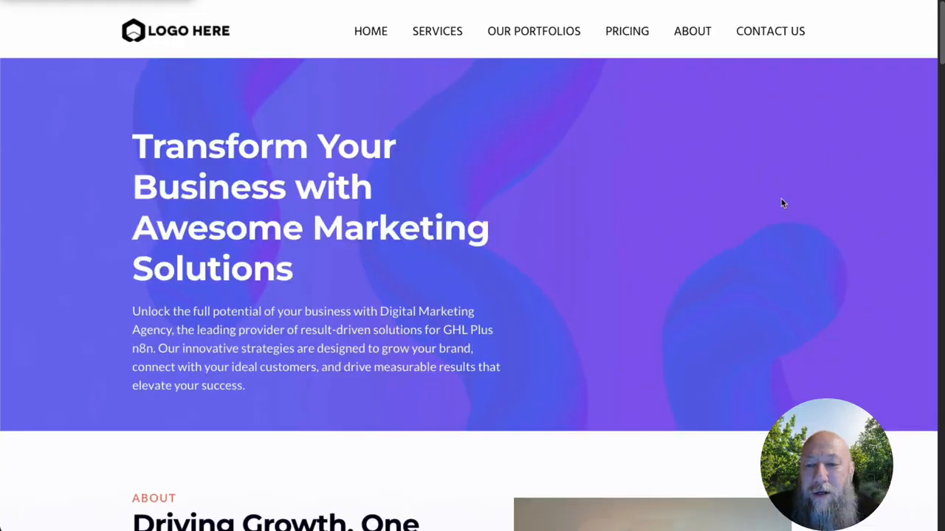
Step: Review the published home page from the hero section down to the FAQ and footer
{"action": "left_click_drag", "start_coordinate": [134, 146], "coordinate": [302, 221]}
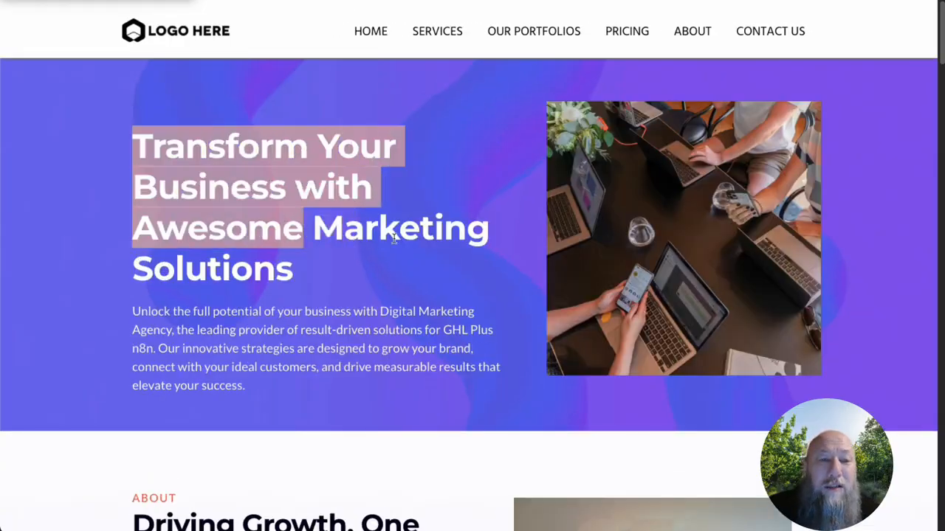
{"action": "scroll", "coordinate": [408, 235], "scroll_direction": "down", "scroll_amount": 20}
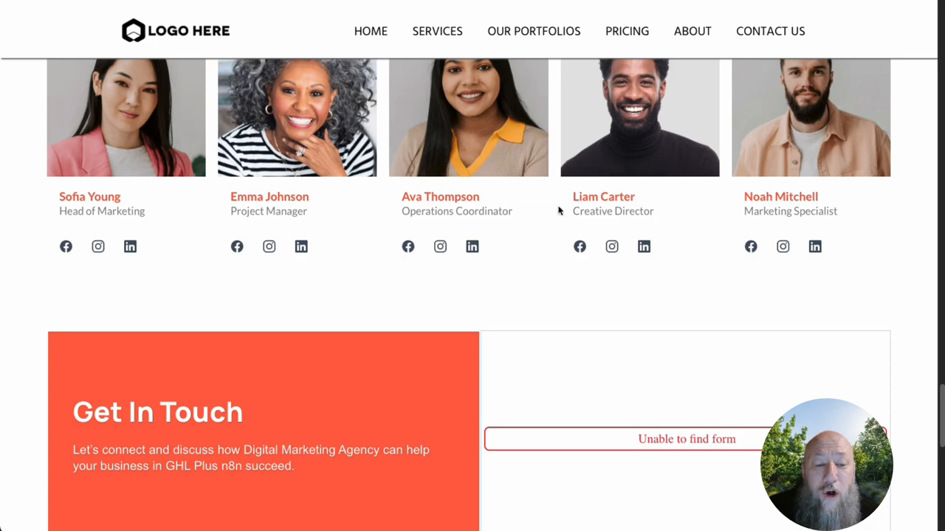
{"action": "scroll", "coordinate": [580, 244], "scroll_direction": "up", "scroll_amount": 10}
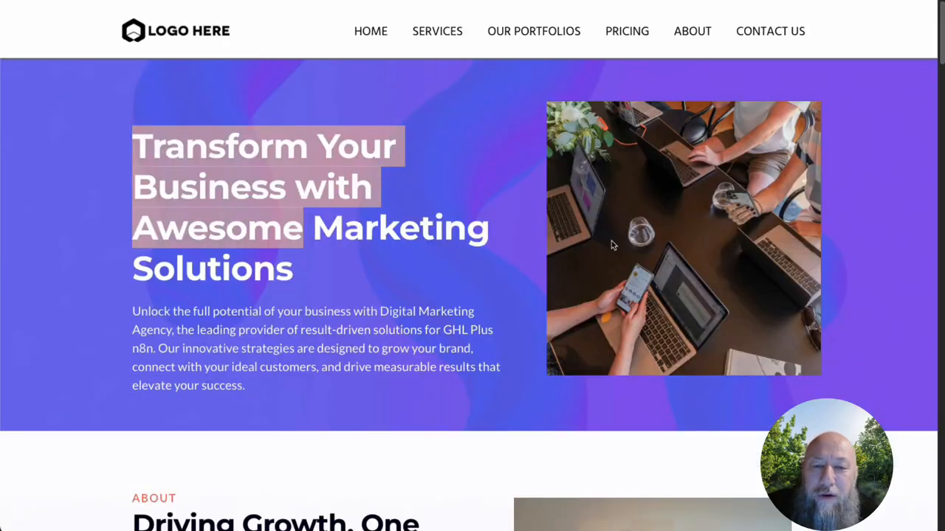
{"action": "scroll", "coordinate": [474, 279], "scroll_direction": "down", "scroll_amount": 10}
{"action": "scroll", "coordinate": [476, 279], "scroll_direction": "down", "scroll_amount": 20}
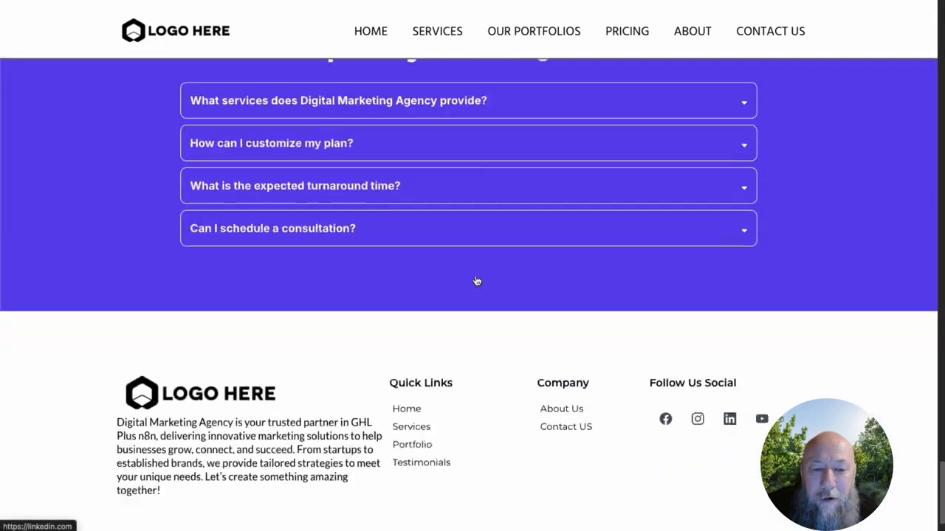
{"action": "key", "text": "super+t"}
{"action": "type", "text": "cha"}
{"action": "key", "text": "Return"}
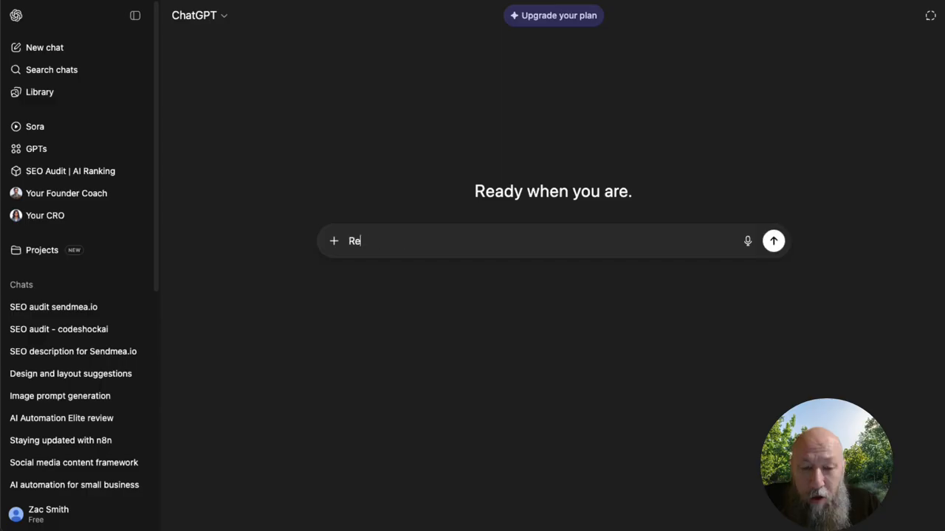
{"action": "type", "text": "view the "}
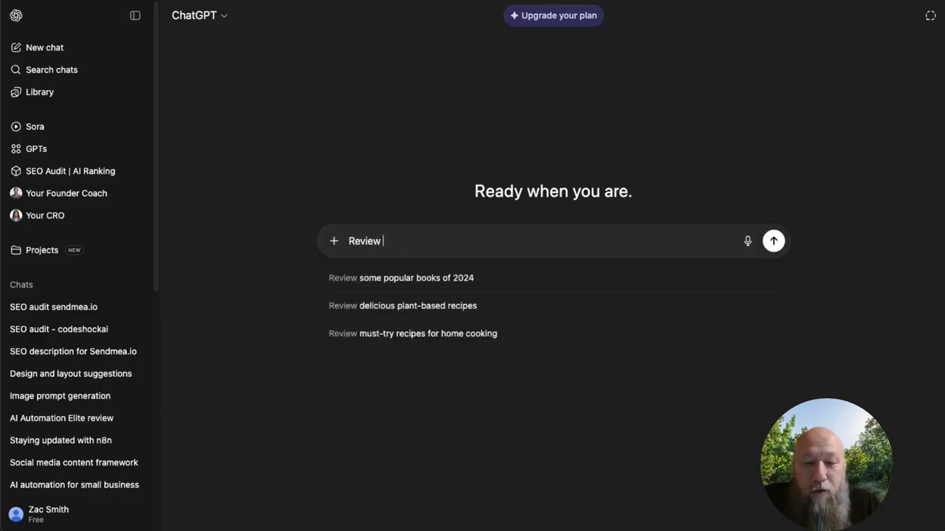
{"action": "type", "text": "site at"}
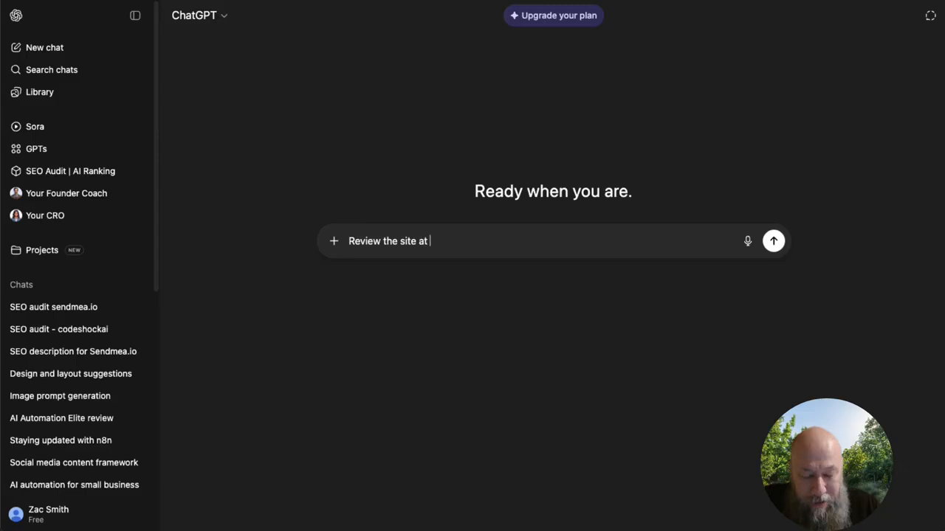
{"action": "type", "text": "https://ghlplusn8n.com/home"}
{"action": "type", "text": "and be cr"}
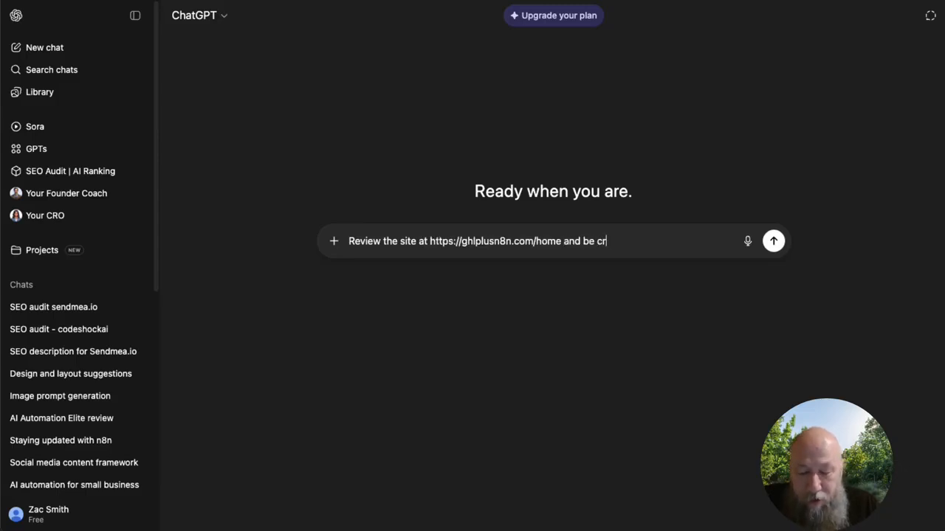
{"action": "type", "text": "itical"}
{"action": "type", "text": " of the SEO"}
{"action": "type", "text": ", copy, an"}
{"action": "type", "text": "d overall s"}
{"action": "type", "text": "tructure to help m"}
{"action": "type", "text": "e improve it. I am"}
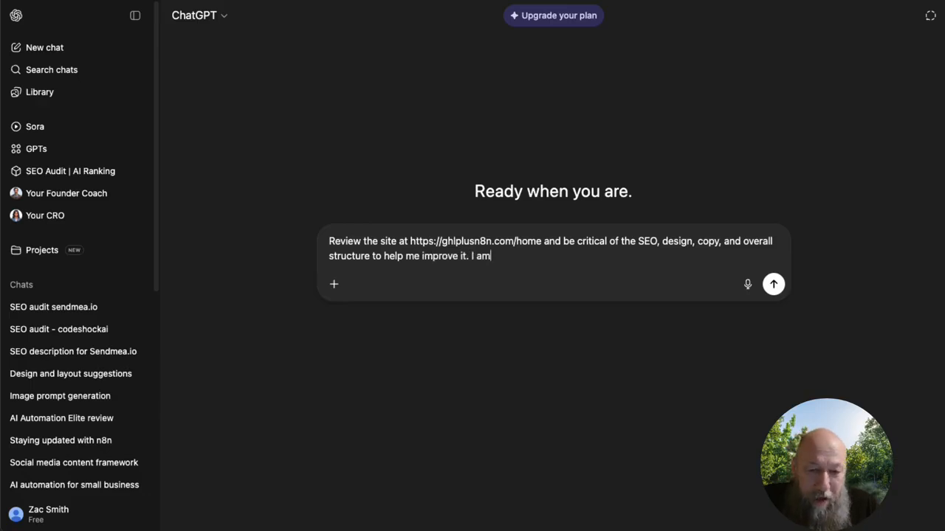
{"action": "key", "text": "BackSpace"}
{"action": "key", "text": "BackSpace"}
{"action": "type", "text": "have a s"}
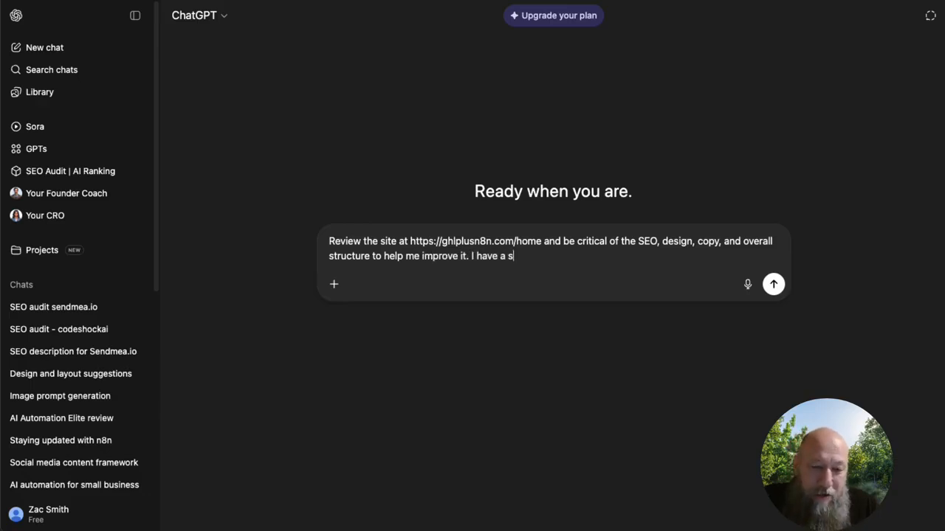
{"action": "type", "text": "oftware and train"}
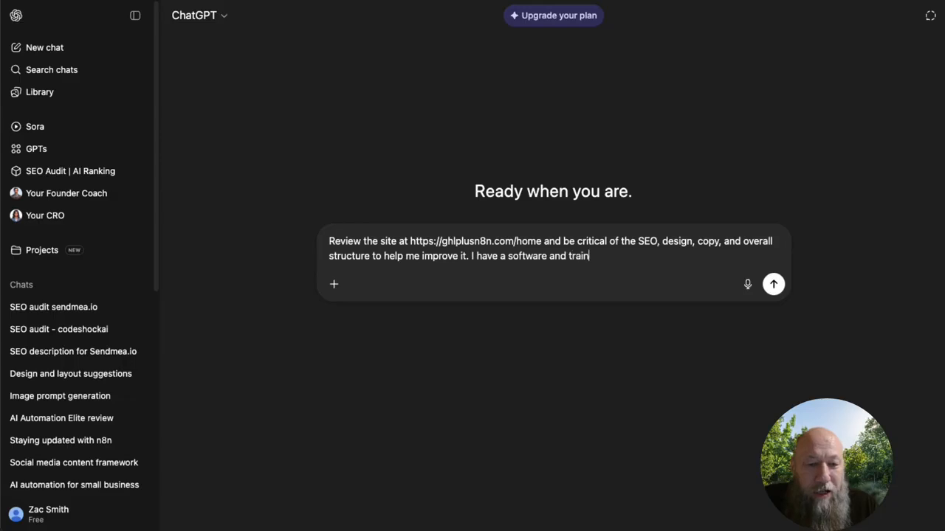
{"action": "type", "text": "ing company and this is for Go"}
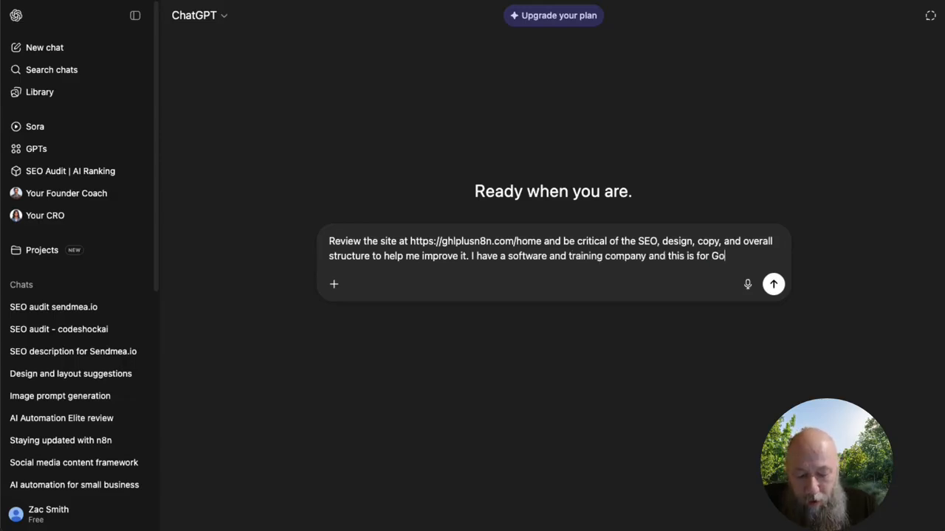
Step: Add "I have a software and training company and this is for GoHighlevel and n8n instruction and use." to the prompt and send it
{"action": "type", "text": "Highlevel and"}
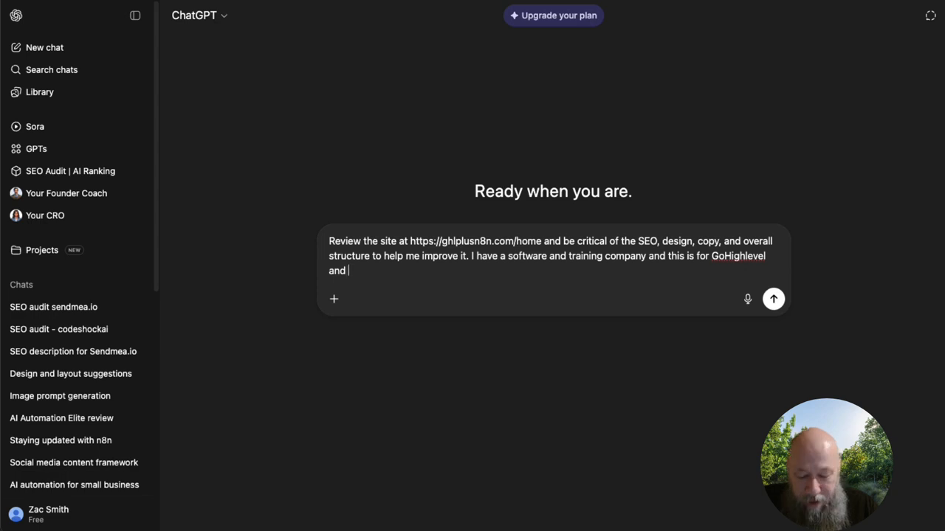
{"action": "type", "text": " n8n instruction"}
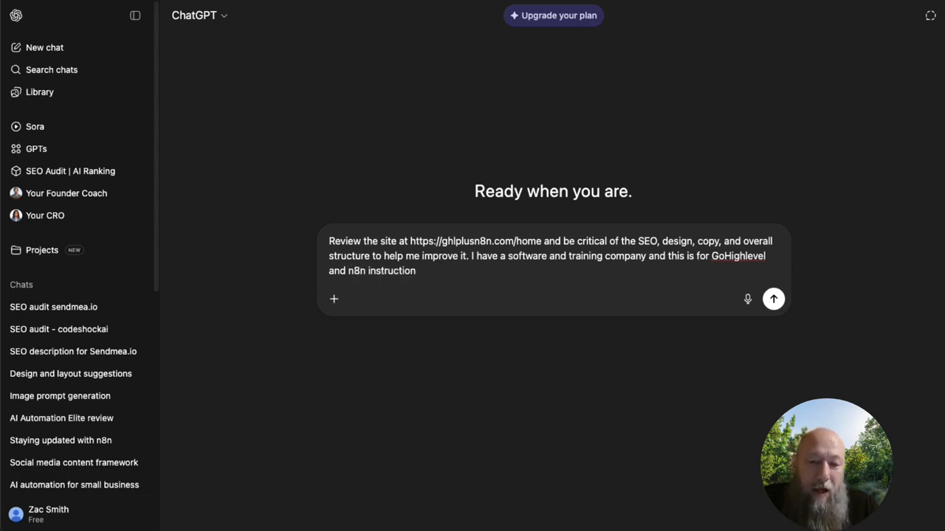
{"action": "type", "text": " and s"}
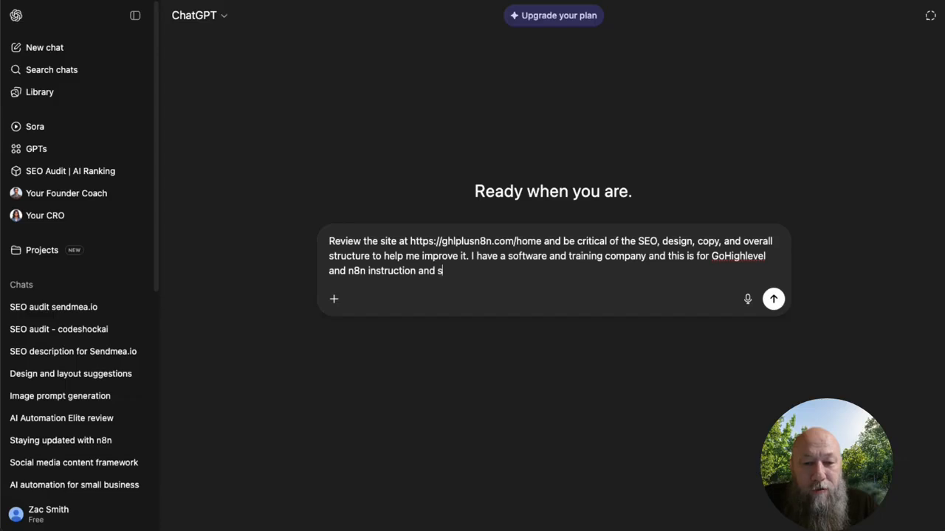
{"action": "key", "text": "BackSpace"}
{"action": "type", "text": "use."}
{"action": "key", "text": "Return"}
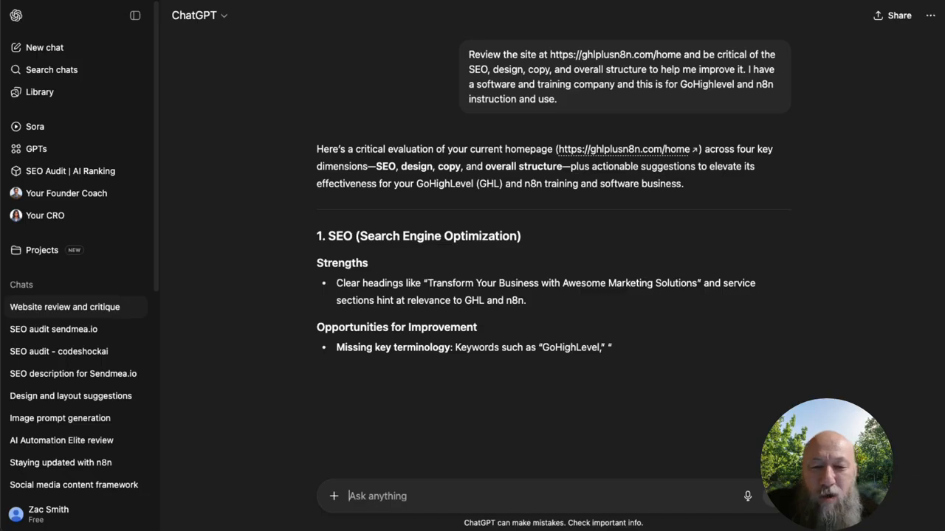
Step: Read through ChatGPT's critique of the site's SEO and design, including its recommendations and next steps
{"action": "scroll", "coordinate": [583, 284], "scroll_direction": "down", "scroll_amount": 3}
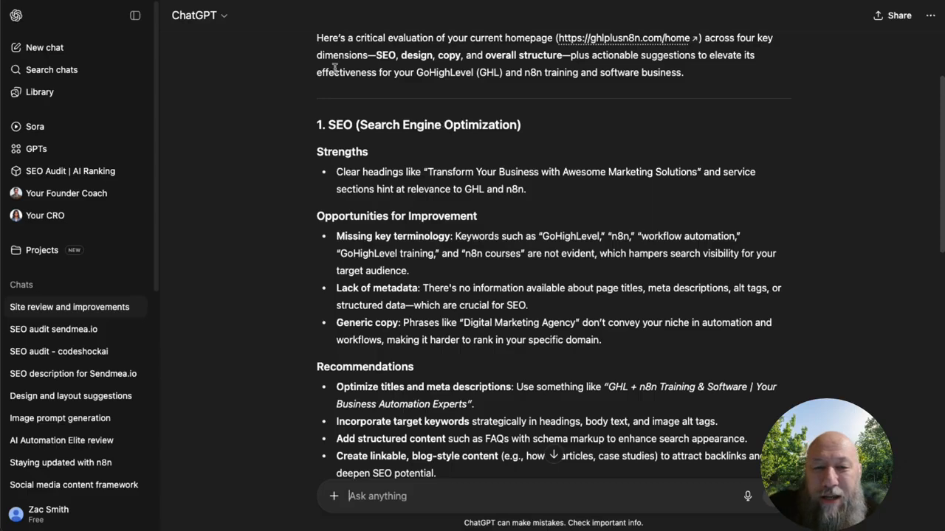
{"action": "left_click_drag", "start_coordinate": [336, 173], "coordinate": [748, 173]}
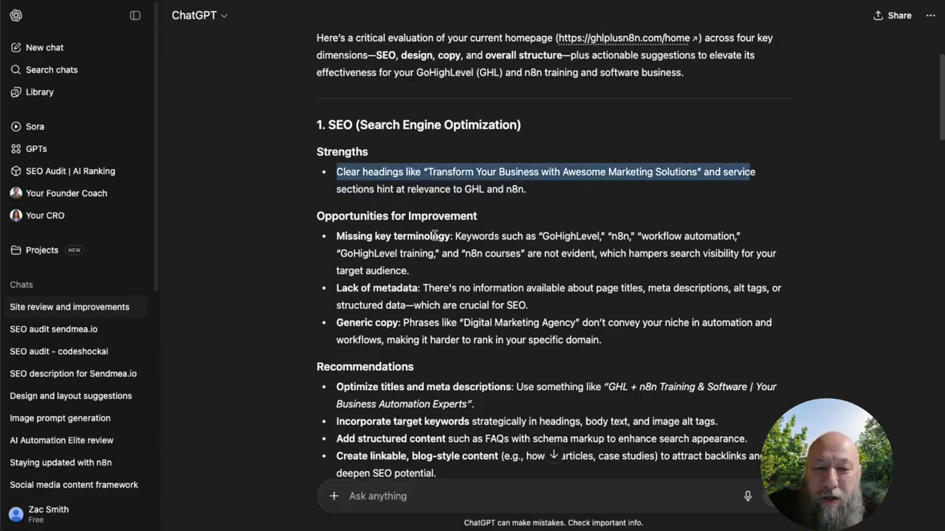
{"action": "left_click_drag", "start_coordinate": [337, 236], "coordinate": [559, 236]}
{"action": "scroll", "coordinate": [401, 220], "scroll_direction": "down", "scroll_amount": 5}
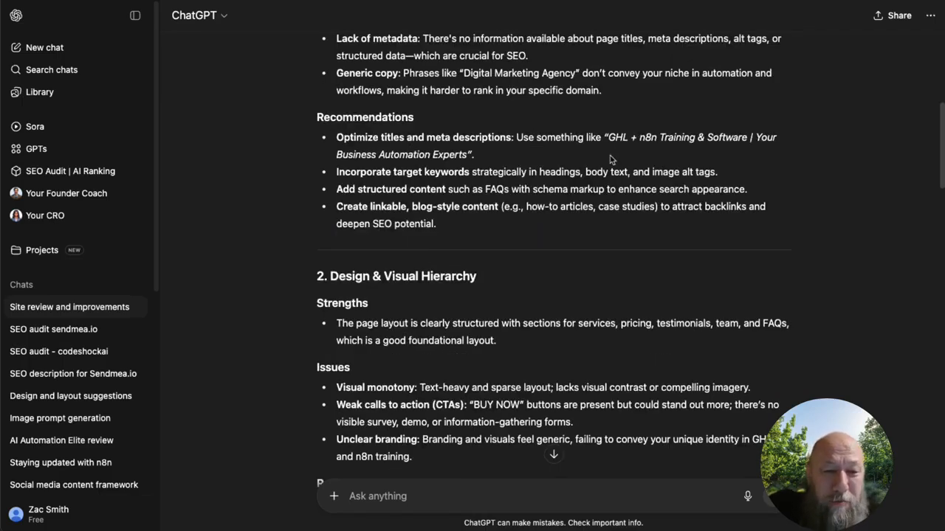
{"action": "left_click_drag", "start_coordinate": [609, 138], "coordinate": [615, 137]}
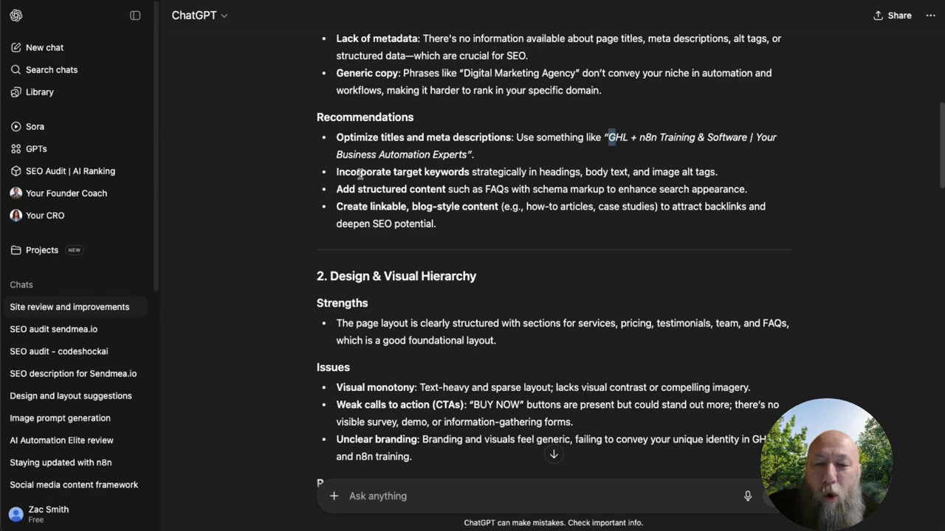
{"action": "scroll", "coordinate": [496, 245], "scroll_direction": "down", "scroll_amount": 3}
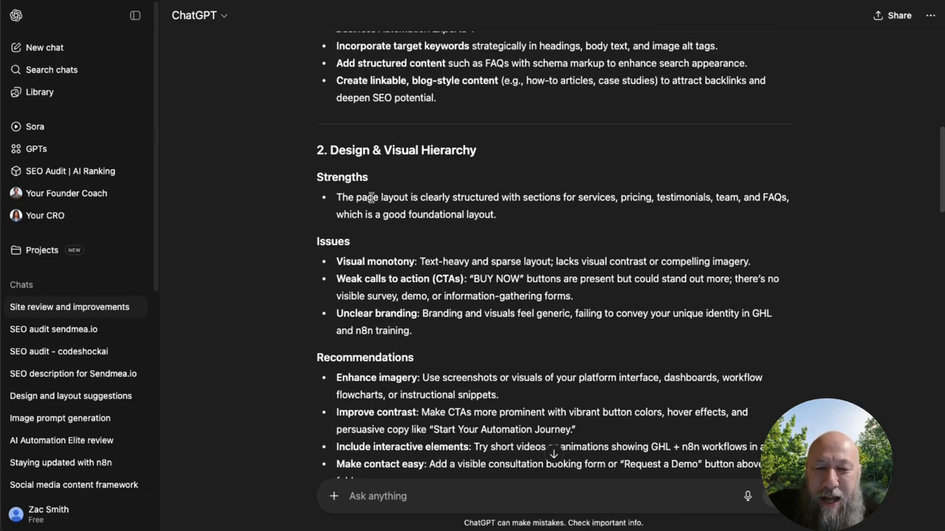
{"action": "scroll", "coordinate": [394, 225], "scroll_direction": "down", "scroll_amount": 15}
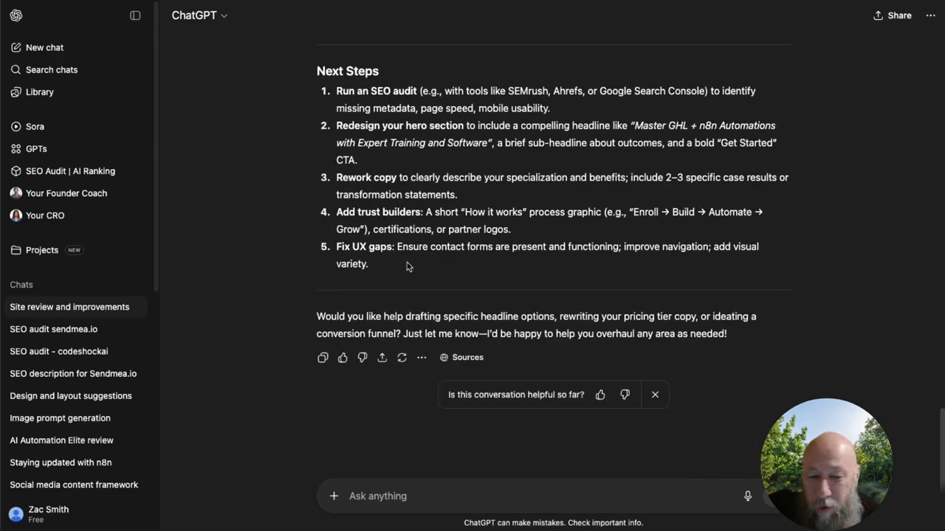
{"action": "scroll", "coordinate": [541, 335], "scroll_direction": "up", "scroll_amount": 20}
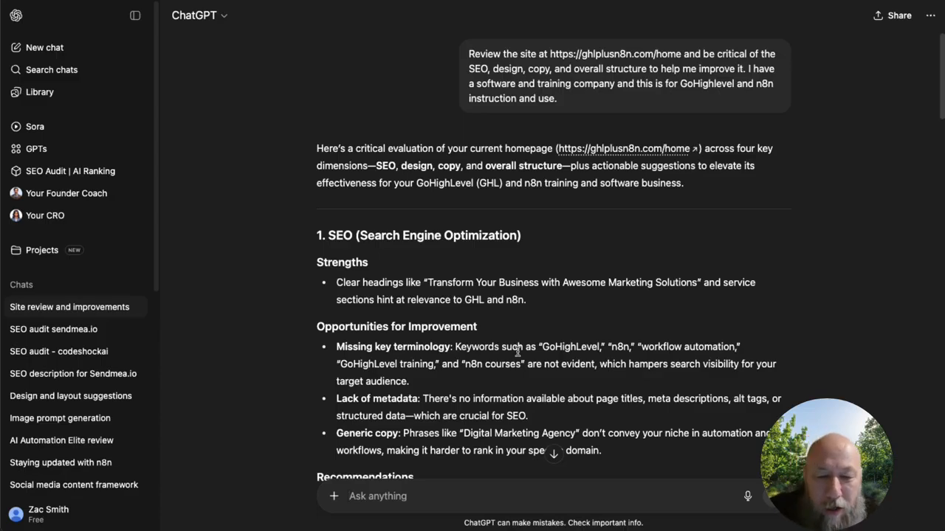
Step: Copy the recommended title "GHL + n8n Training & Software | Your Business Automation Experts" from ChatGPT into the home page's SEO title in the website builder
{"action": "scroll", "coordinate": [629, 319], "scroll_direction": "down", "scroll_amount": 5}
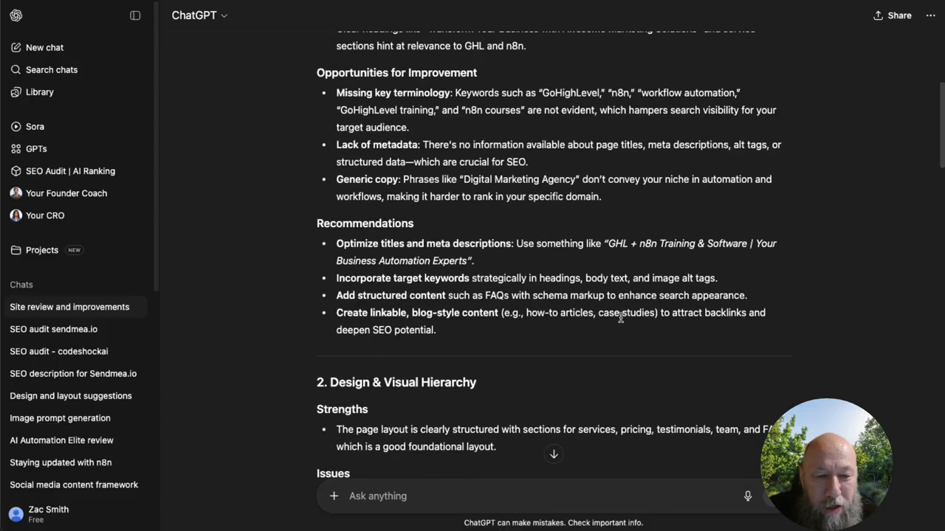
{"action": "left_click_drag", "start_coordinate": [608, 244], "coordinate": [467, 261]}
{"action": "key", "text": "ctrl+c"}
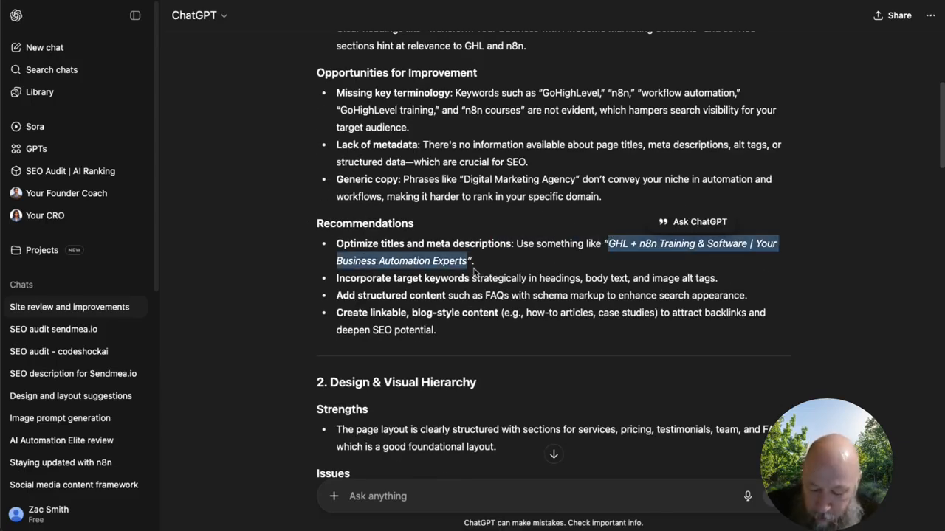
{"action": "left_click", "coordinate": [230, 1]}
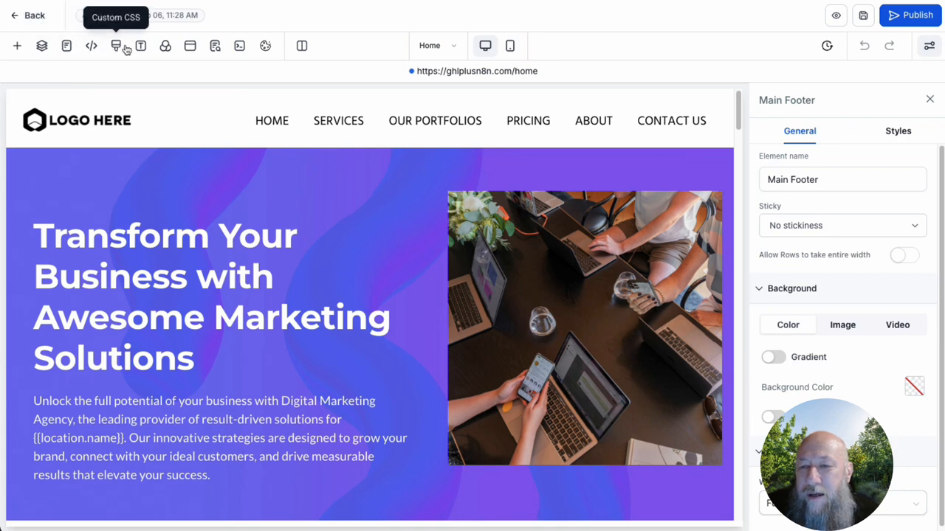
{"action": "left_click", "coordinate": [216, 49]}
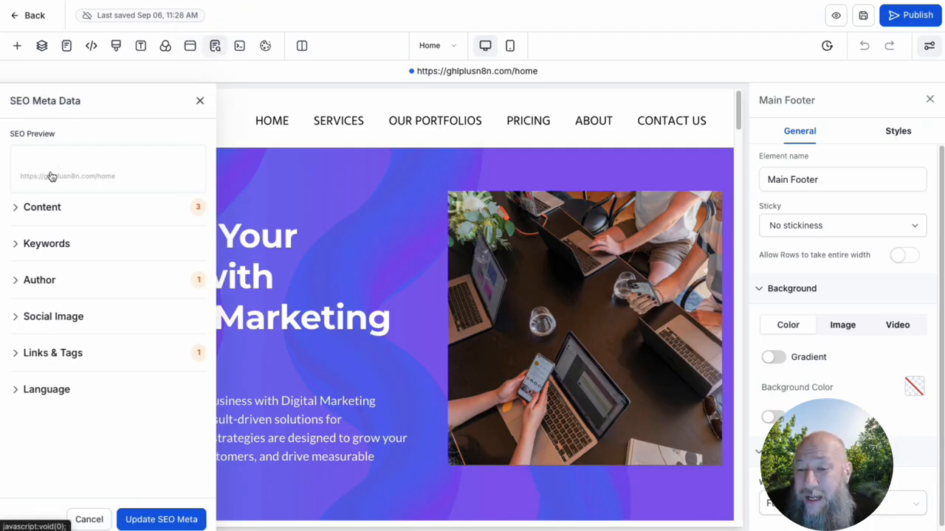
{"action": "left_click", "coordinate": [20, 209]}
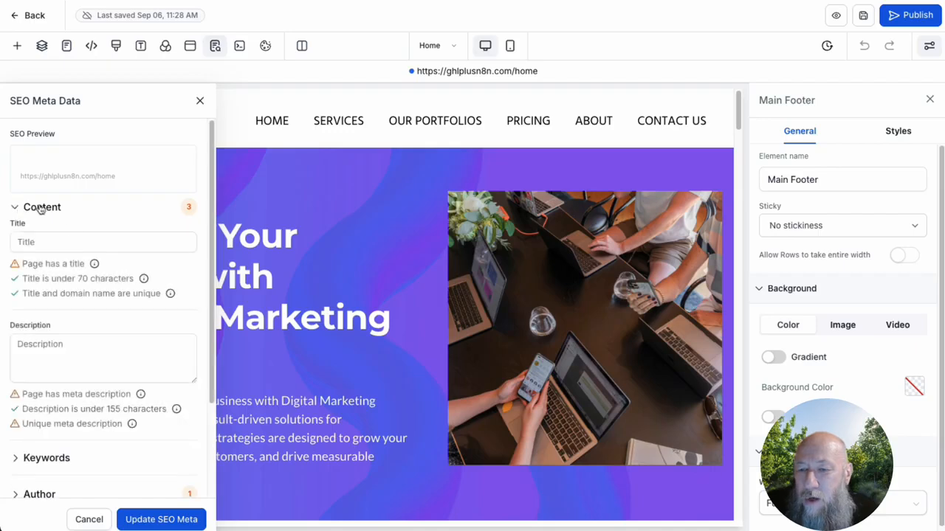
{"action": "left_click", "coordinate": [28, 244]}
{"action": "key", "text": "ctrl+v"}
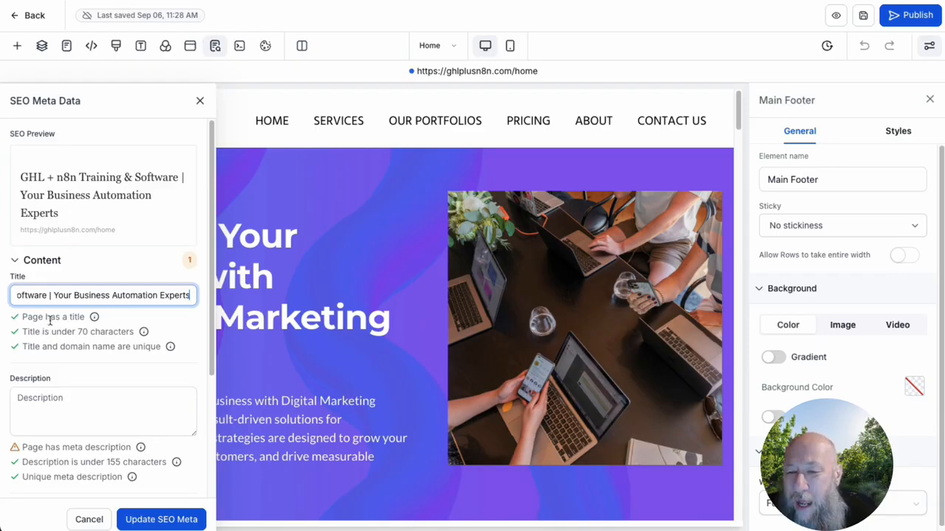
Step: Remove the word "Your" from the SEO title so it reads "GHL + n8n Training & Software | Business Automation Experts"
{"action": "left_click_drag", "start_coordinate": [72, 295], "coordinate": [54, 295]}
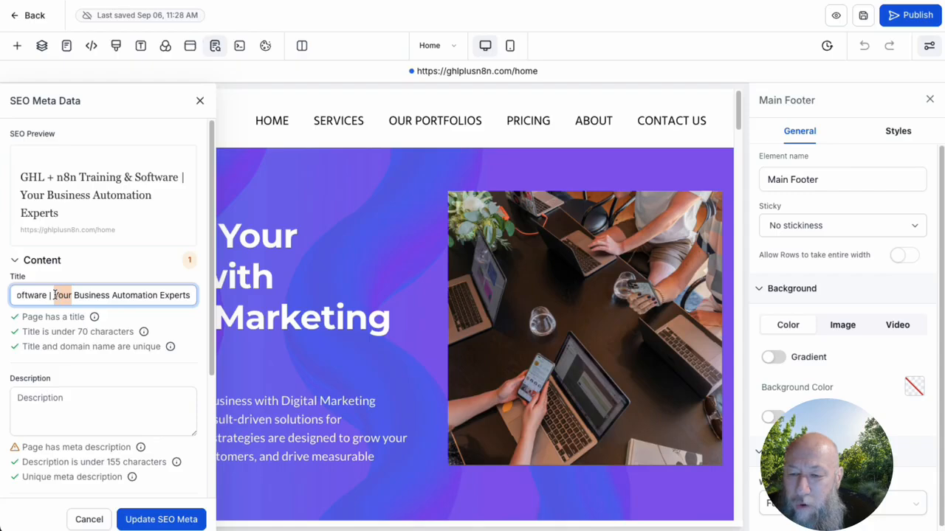
{"action": "key", "text": "BackSpace"}
{"action": "key", "text": "BackSpace"}
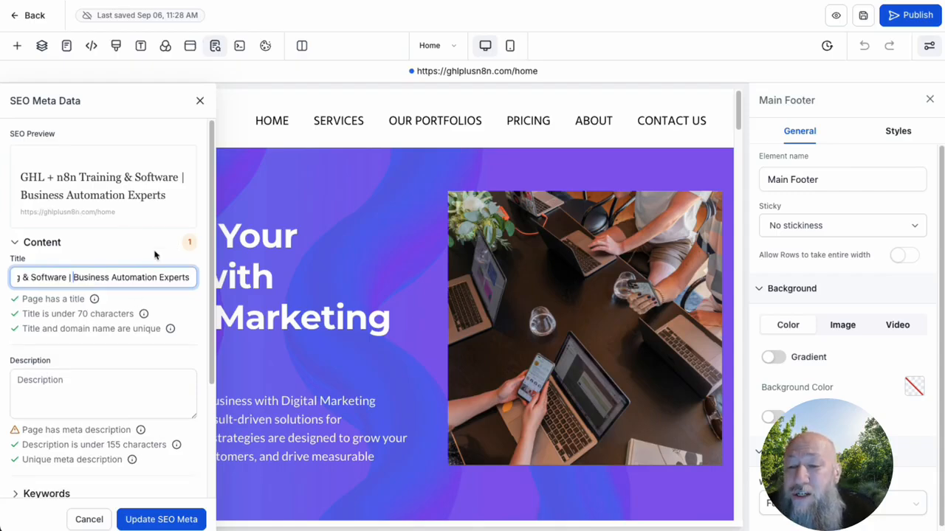
Step: Switch back to the ChatGPT conversation and ask "Can you give me a SEO description" for the page's empty meta description
{"action": "scroll", "coordinate": [155, 254], "scroll_direction": "down", "scroll_amount": 2}
{"action": "left_click", "coordinate": [53, 294]}
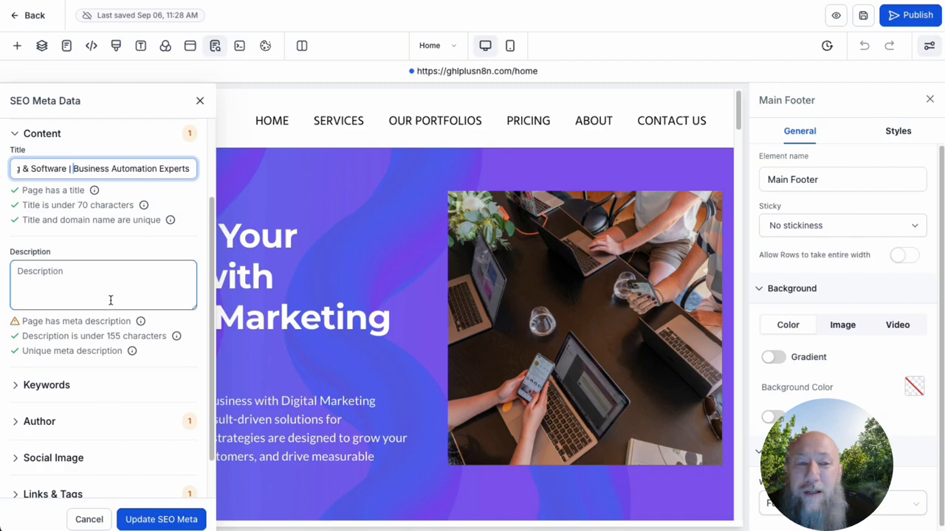
{"action": "key", "text": "ctrl+Tab"}
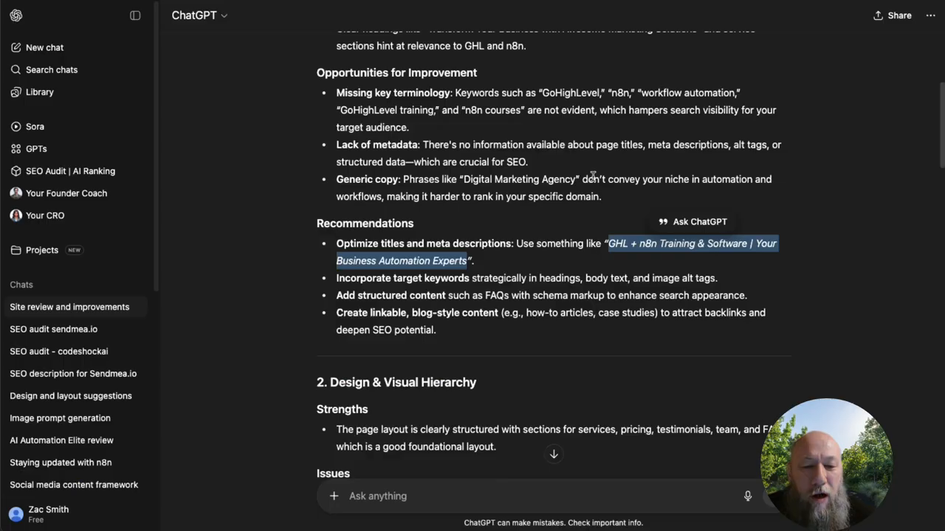
{"action": "left_click", "coordinate": [541, 497]}
{"action": "type", "text": "Can you give me a SEPO"}
{"action": "key", "text": "BackSpace"}
{"action": "key", "text": "BackSpace"}
{"action": "type", "text": "O description"}
{"action": "key", "text": "Return"}
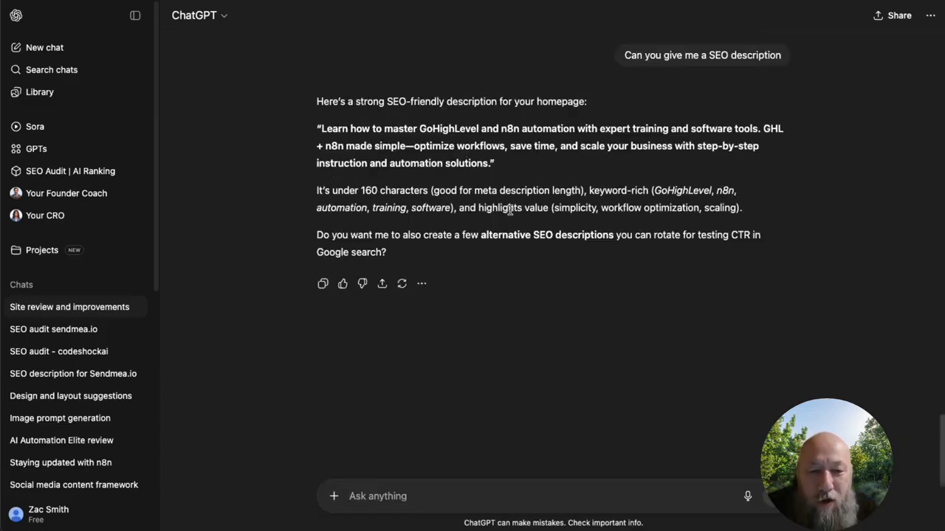
Step: Copy ChatGPT's suggested SEO description and paste it into the home page's meta description in the website builder
{"action": "left_click_drag", "start_coordinate": [319, 128], "coordinate": [488, 167]}
{"action": "right_click", "coordinate": [486, 171]}
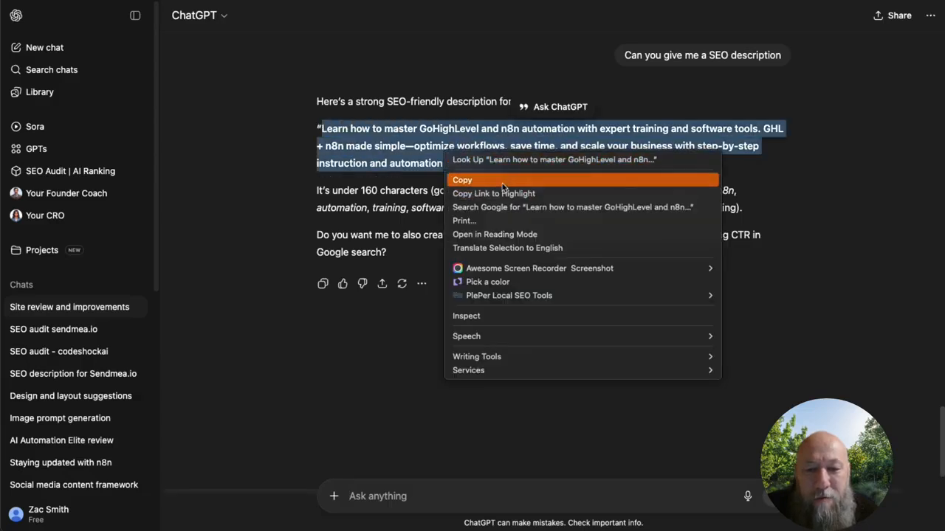
{"action": "left_click", "coordinate": [462, 180]}
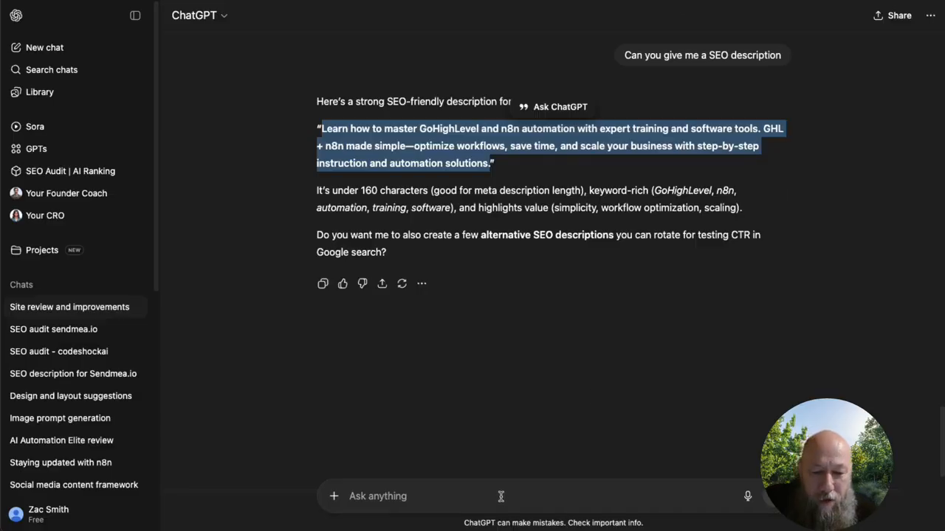
Step: Switch back to ChatGPT and ask it to "reduce to less that 155 characters" the suggested description
{"action": "left_click", "coordinate": [498, 496]}
{"action": "type", "text": "reduce to less that "}
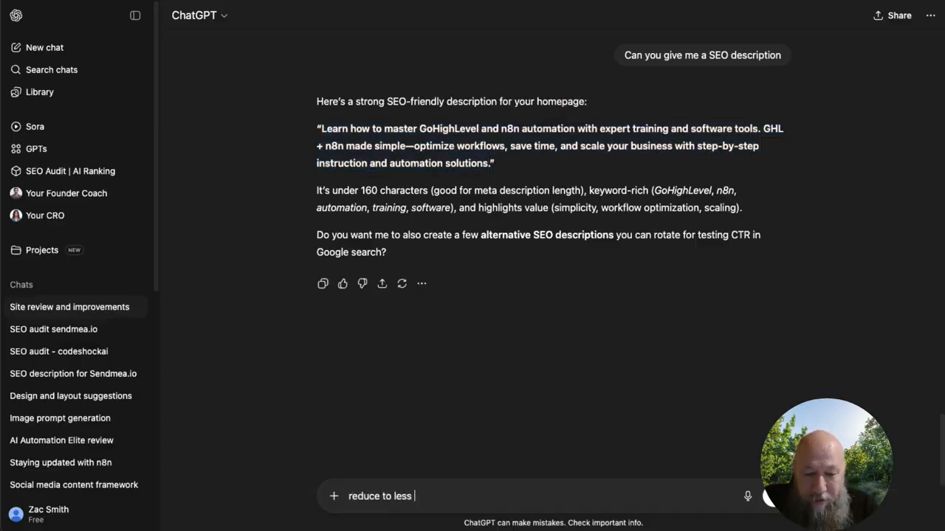
{"action": "type", "text": "155 characters"}
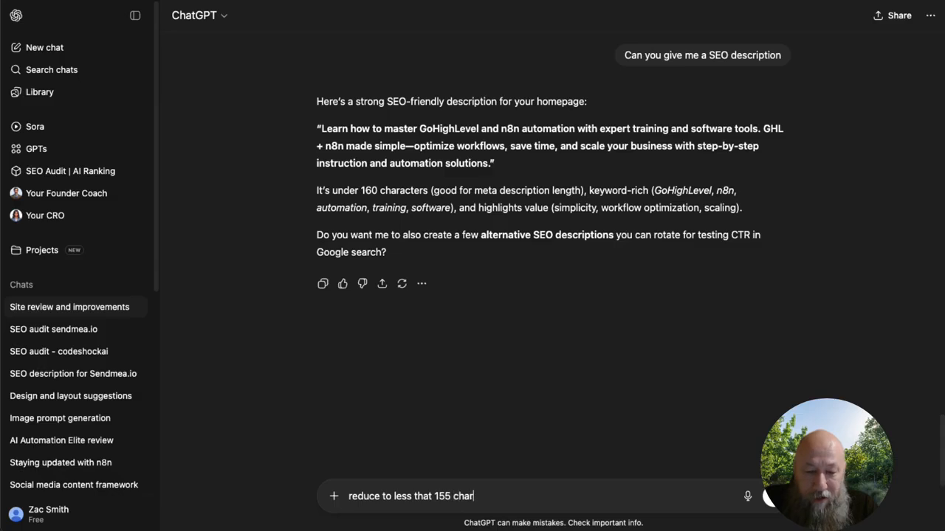
{"action": "key", "text": "Return"}
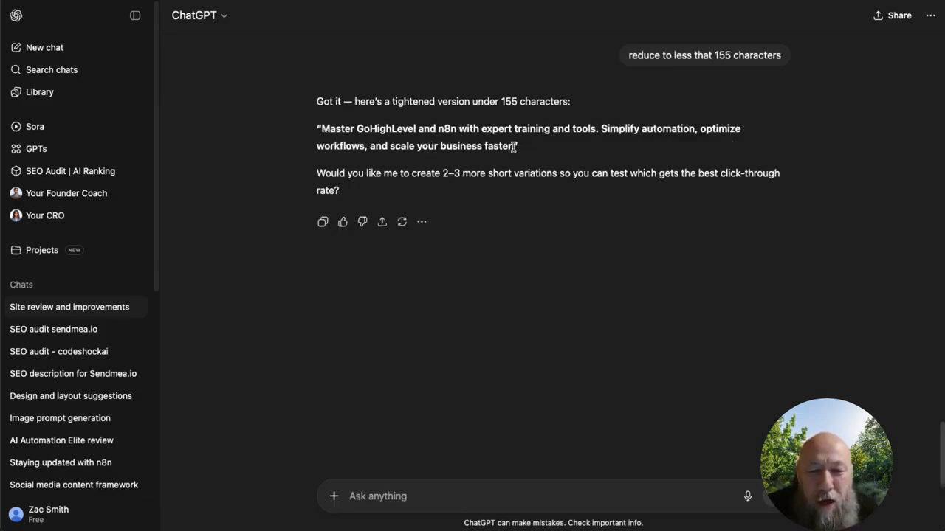
Step: Replace the home page's meta description in the website builder with ChatGPT's shortened version beginning "Master GoHighLevel and n8n with expert training and tools"
{"action": "left_click_drag", "start_coordinate": [514, 147], "coordinate": [319, 128]}
{"action": "right_click", "coordinate": [353, 124]}
{"action": "left_click", "coordinate": [391, 155]}
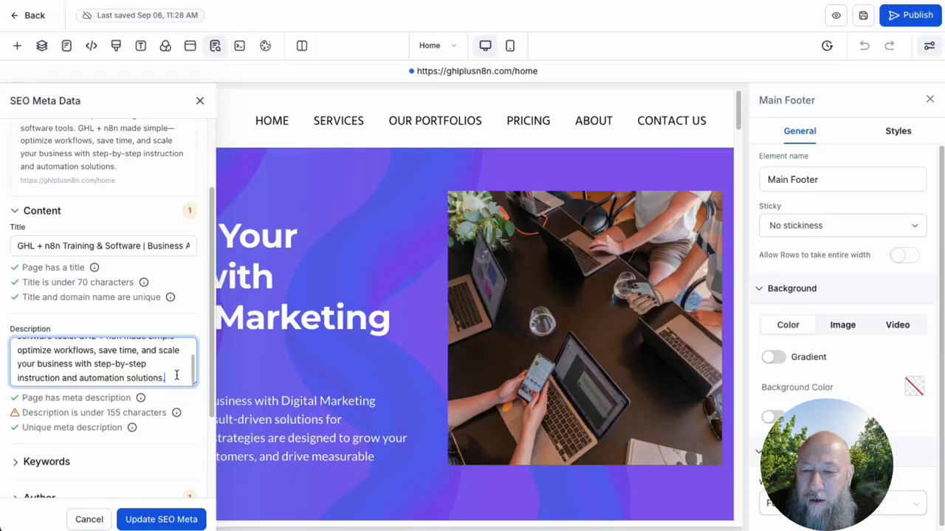
{"action": "key", "text": "super+a"}
{"action": "key", "text": "super+v"}
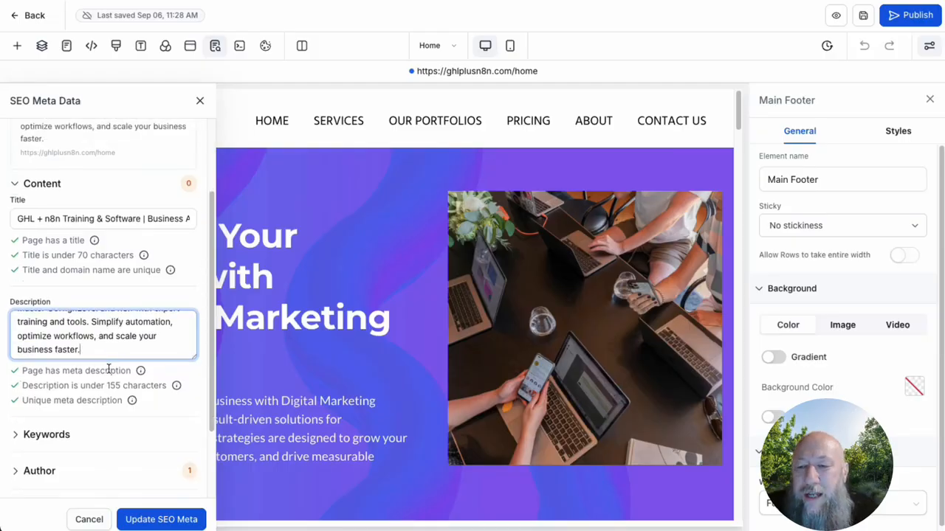
Step: Open the SEO keywords section, switch to ChatGPT and ask it to generate a list of comma-separated keywords
{"action": "scroll", "coordinate": [74, 354], "scroll_direction": "down", "scroll_amount": 2}
{"action": "left_click", "coordinate": [20, 336]}
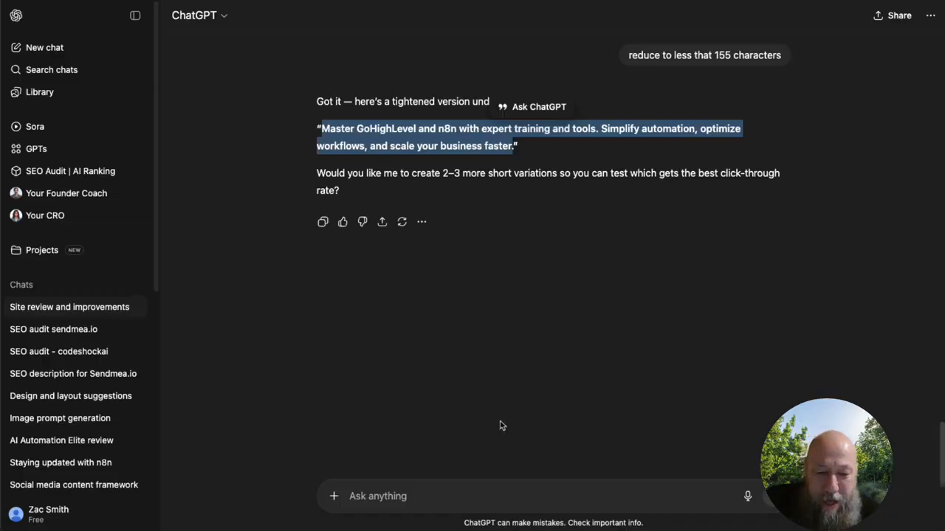
{"action": "left_click", "coordinate": [548, 497]}
{"action": "type", "text": "generate me a "}
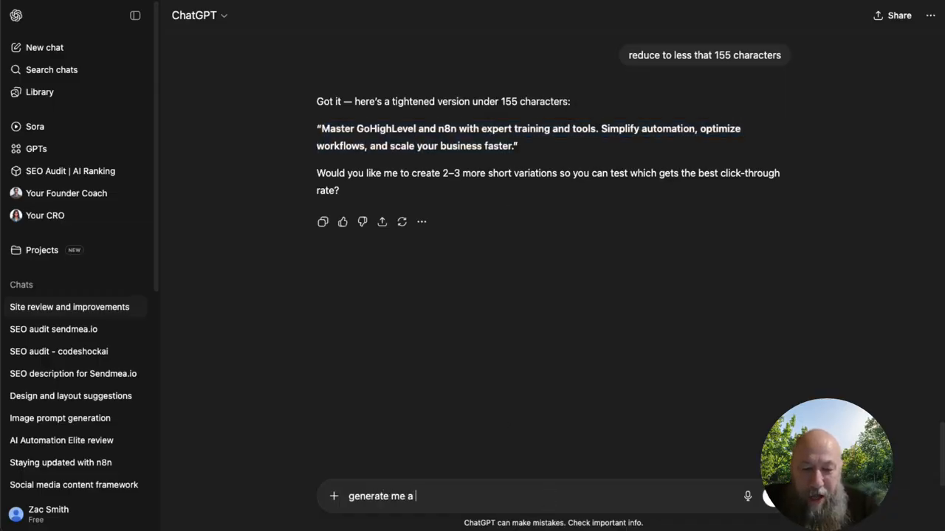
{"action": "type", "text": "list of com"}
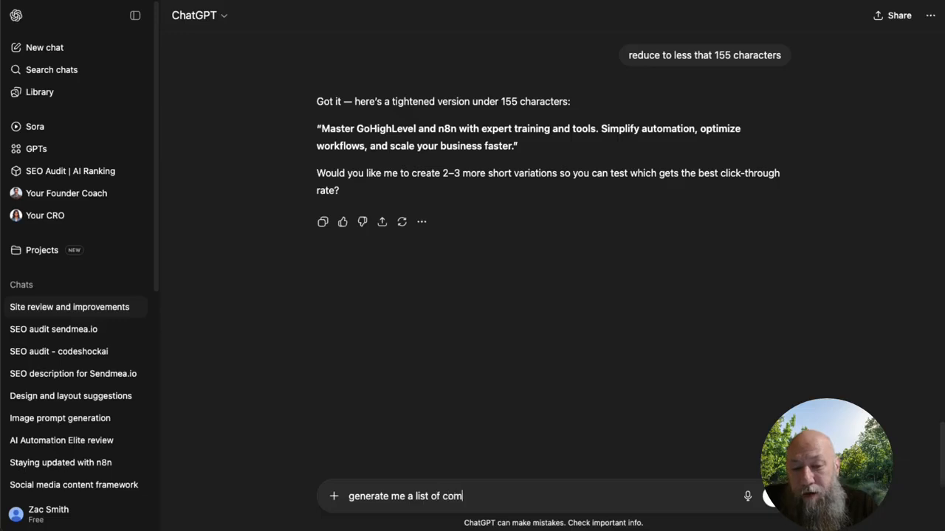
{"action": "type", "text": "manseperarted"}
{"action": "key", "text": "BackSpace"}
{"action": "key", "text": "BackSpace"}
{"action": "key", "text": "BackSpace"}
{"action": "key", "text": "BackSpace"}
{"action": "type", "text": "ted key"}
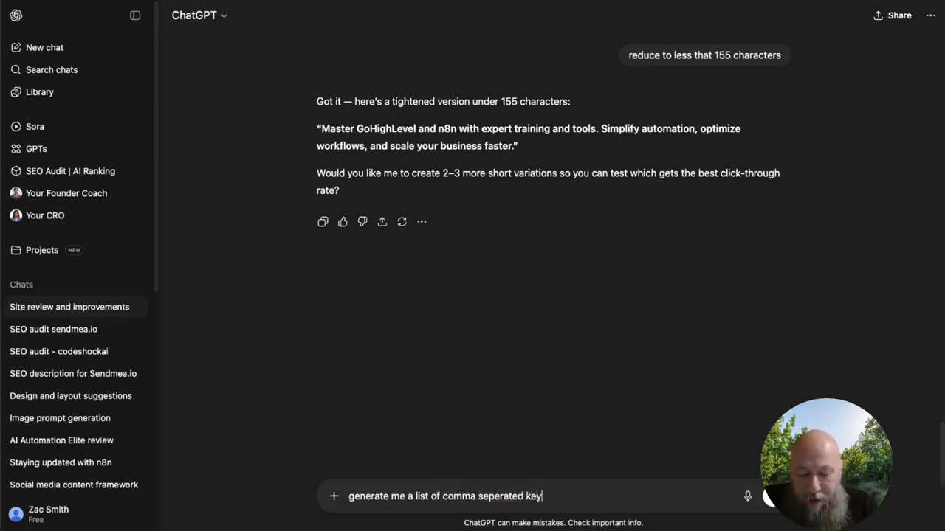
{"action": "type", "text": "owrds"}
{"action": "key", "text": "Return"}
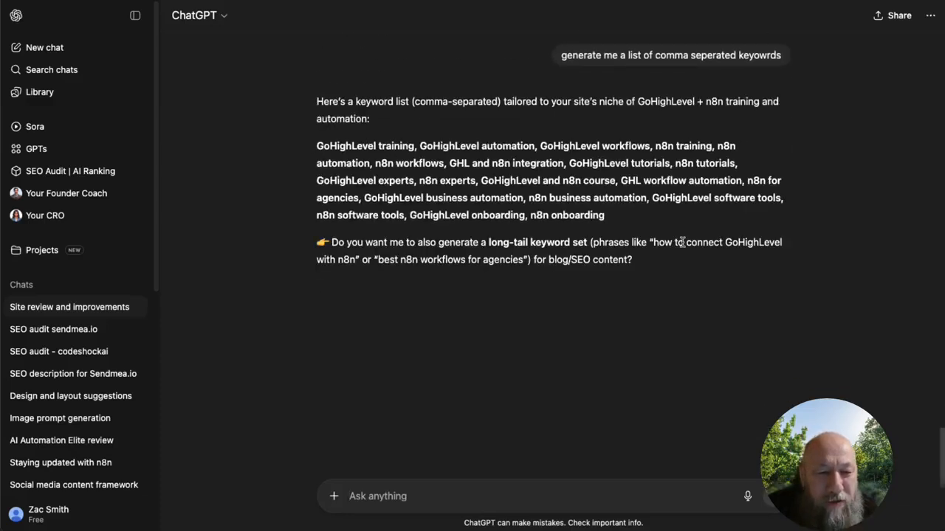
Step: Copy ChatGPT's full keyword list into the home page's SEO keywords in the website builder
{"action": "triple_click", "coordinate": [608, 216]}
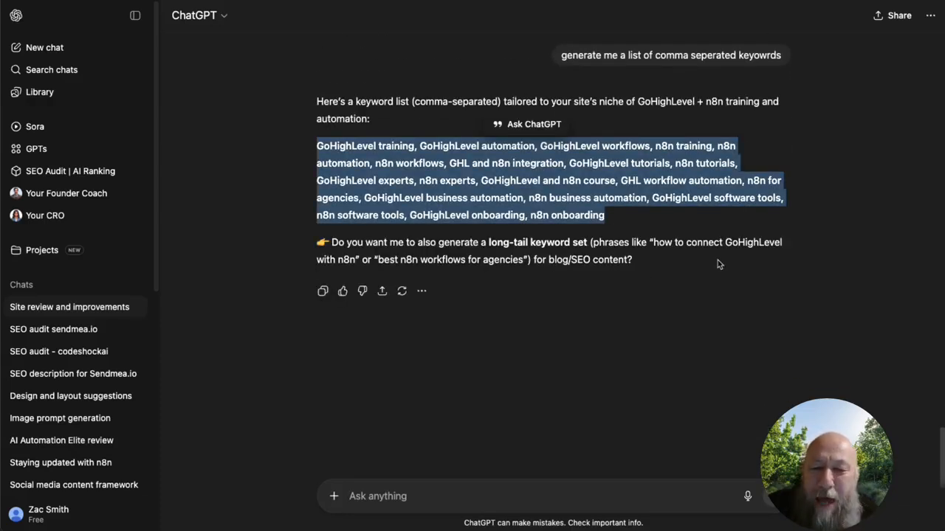
{"action": "right_click", "coordinate": [422, 157]}
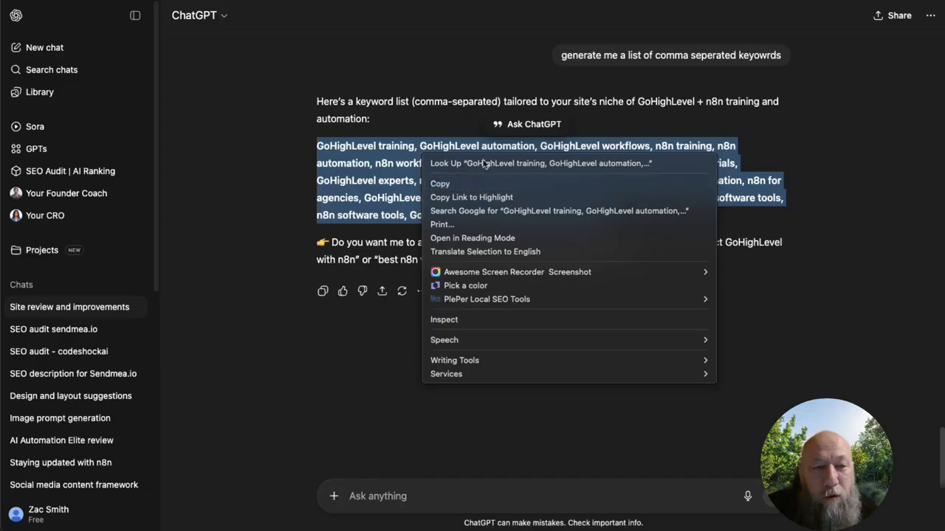
{"action": "left_click", "coordinate": [472, 184]}
{"action": "left_click", "coordinate": [143, 1]}
{"action": "left_click", "coordinate": [54, 365]}
{"action": "key", "text": "ctrl+v"}
Step: Examine the language, custom meta tag and canonical link settings, including the hint about outbound links
{"action": "scroll", "coordinate": [63, 404], "scroll_direction": "down", "scroll_amount": 1}
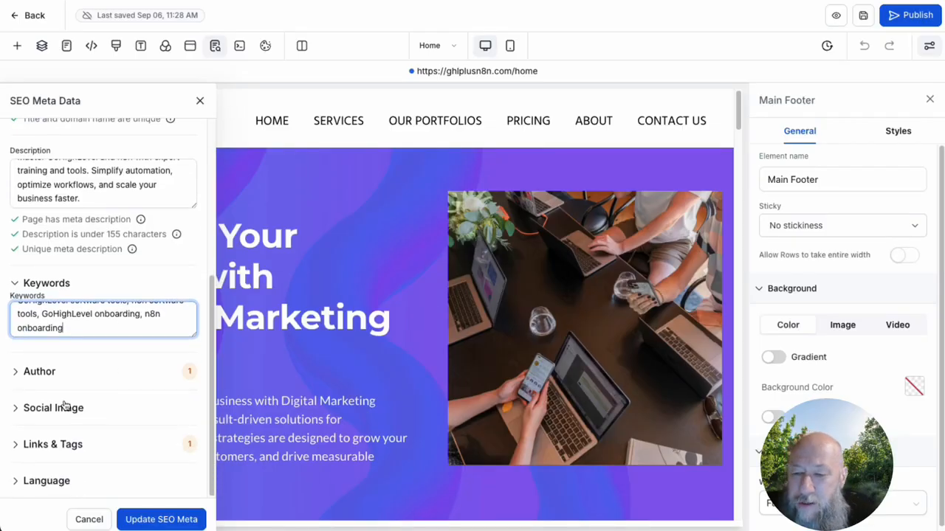
{"action": "left_click", "coordinate": [67, 482]}
{"action": "left_click", "coordinate": [19, 411]}
{"action": "scroll", "coordinate": [62, 447], "scroll_direction": "down", "scroll_amount": 2}
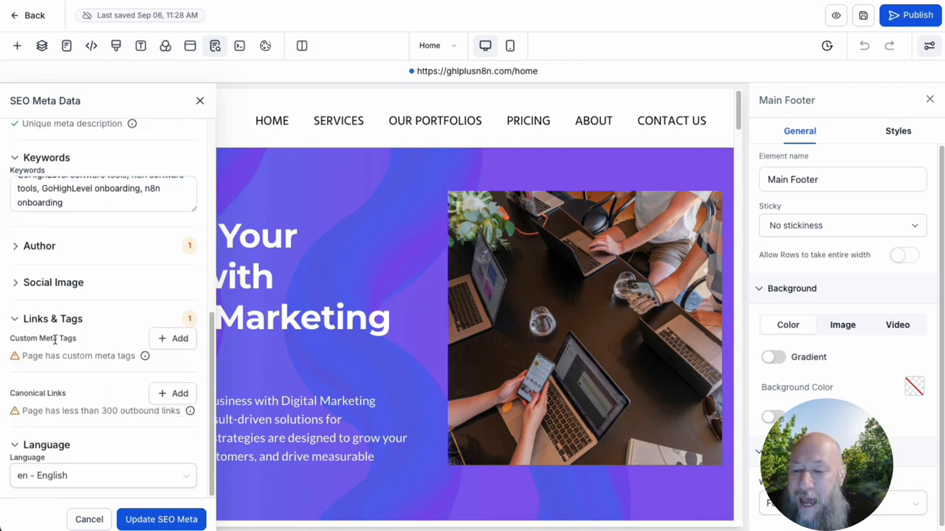
{"action": "mouse_move", "coordinate": [191, 414]}
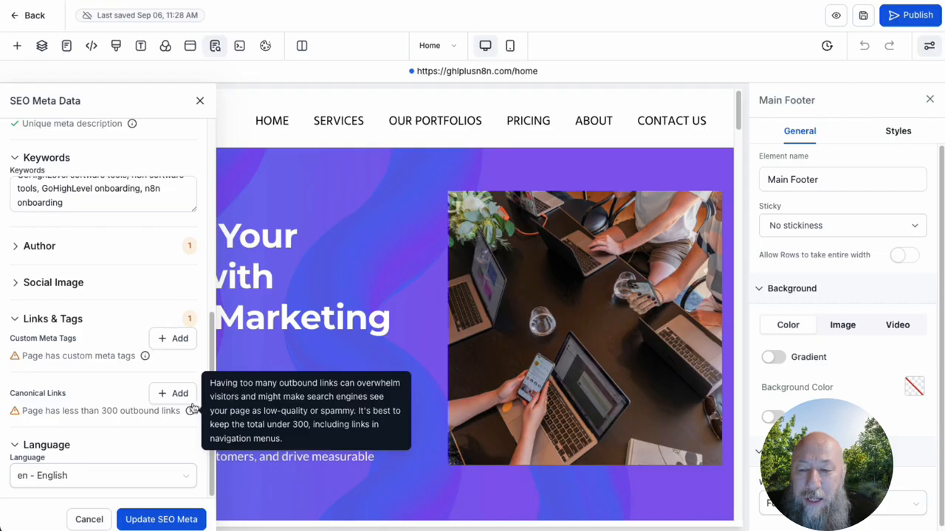
Step: Open the Social Image settings, switch to Ideogram and review the "GHL + N8N" creations and their full image prompt
{"action": "left_click", "coordinate": [17, 282]}
{"action": "left_click", "coordinate": [45, 313]}
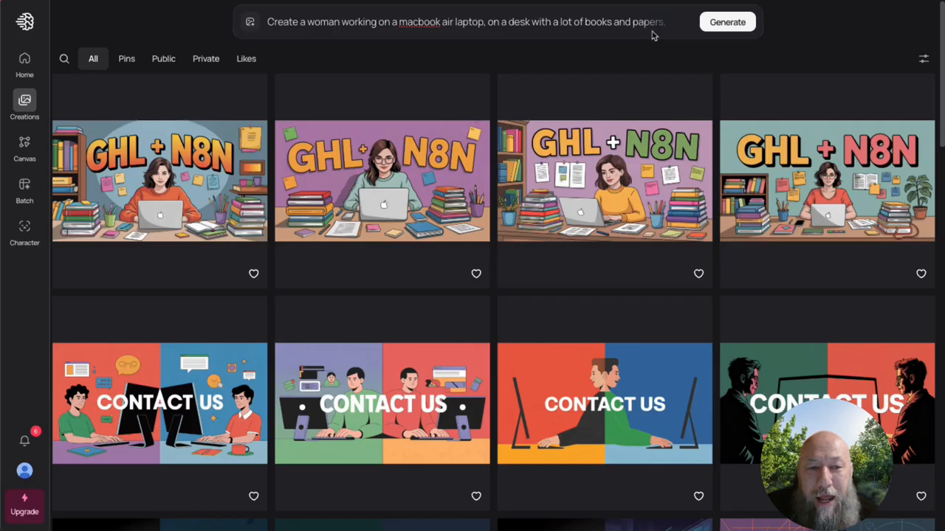
{"action": "mouse_move", "coordinate": [735, 131]}
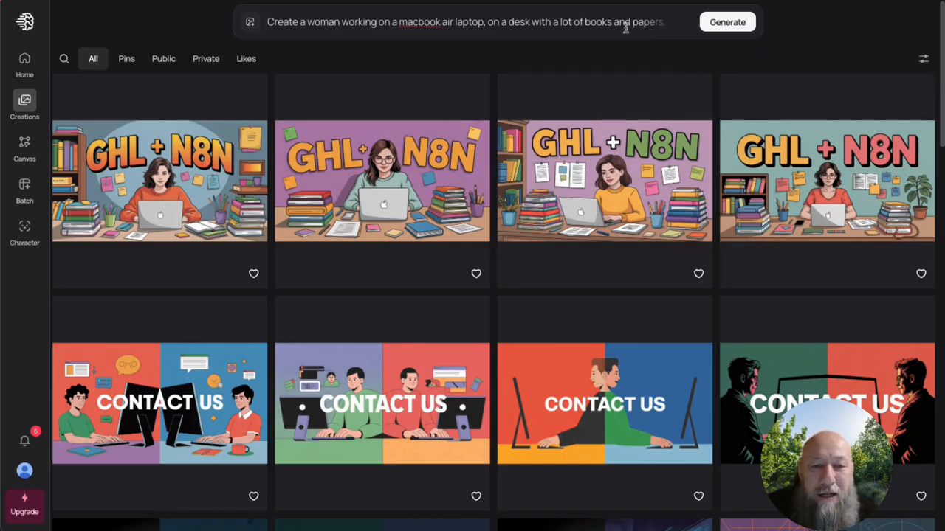
{"action": "mouse_move", "coordinate": [779, 200]}
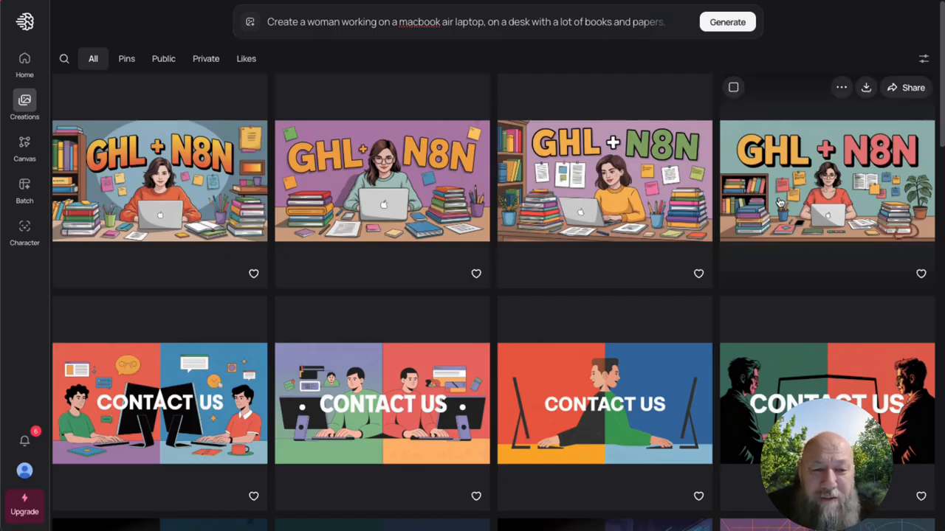
{"action": "left_click", "coordinate": [651, 33]}
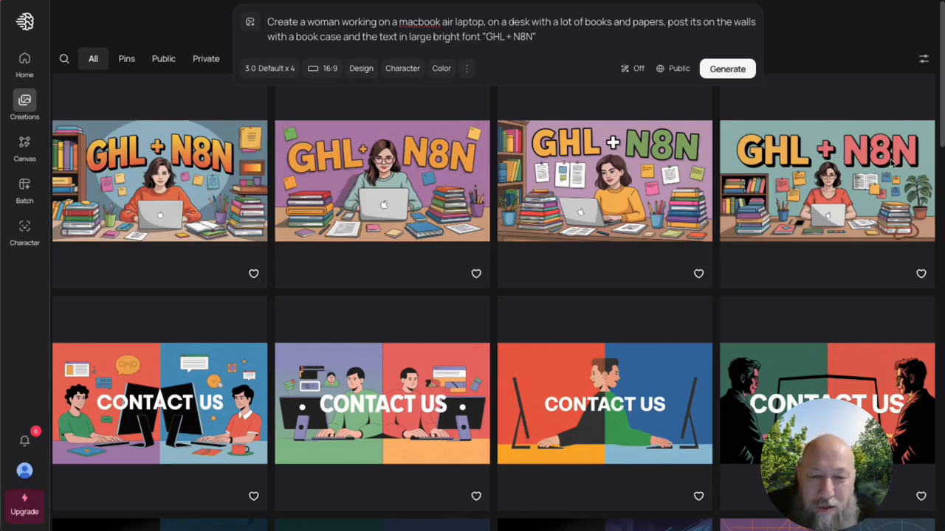
Step: Open the fourth "GHL + N8N" image, showing the woman in glasses at her laptop, and download it as JPEG
{"action": "left_click", "coordinate": [838, 189]}
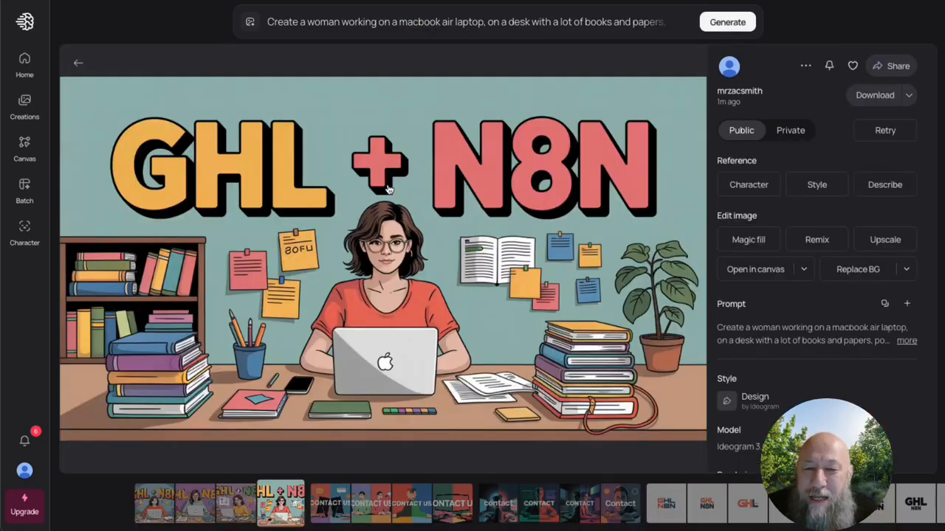
{"action": "left_click", "coordinate": [908, 96]}
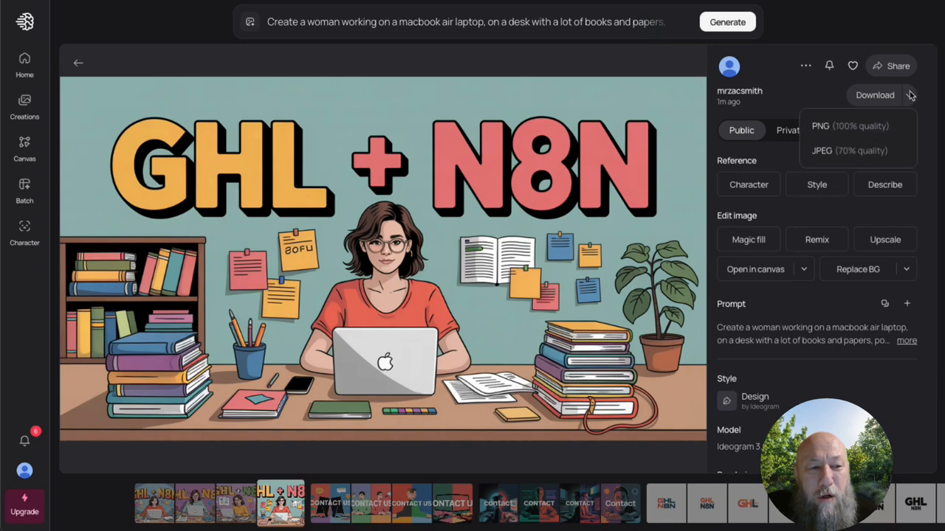
{"action": "left_click", "coordinate": [861, 151]}
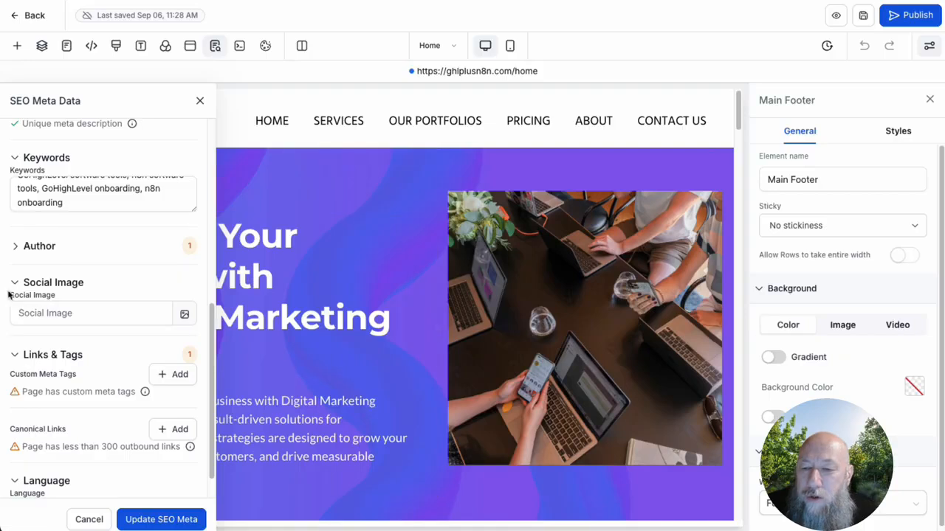
Step: Switch back to the website builder and upload the downloaded "GHL + N8N" JPEG to Media Storage from the Social Image setting
{"action": "left_click", "coordinate": [49, 312]}
{"action": "left_click", "coordinate": [44, 308]}
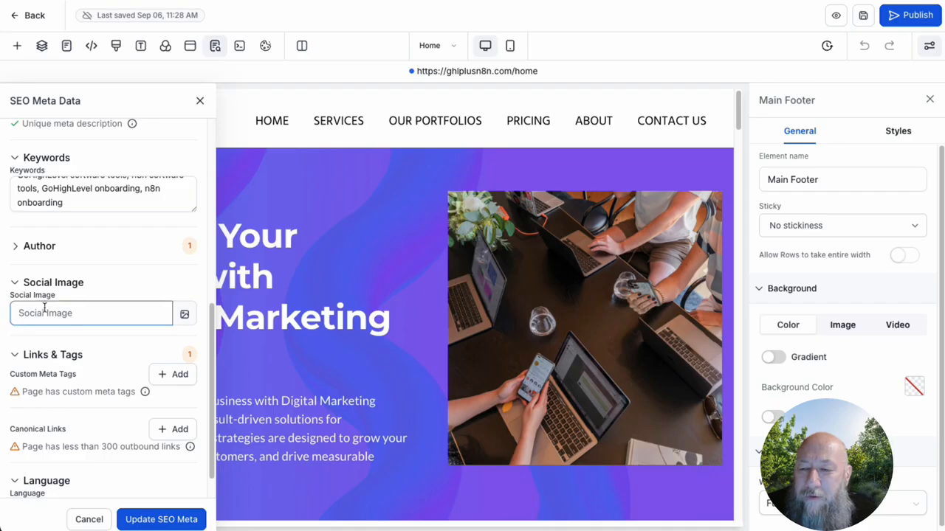
{"action": "left_click", "coordinate": [183, 315]}
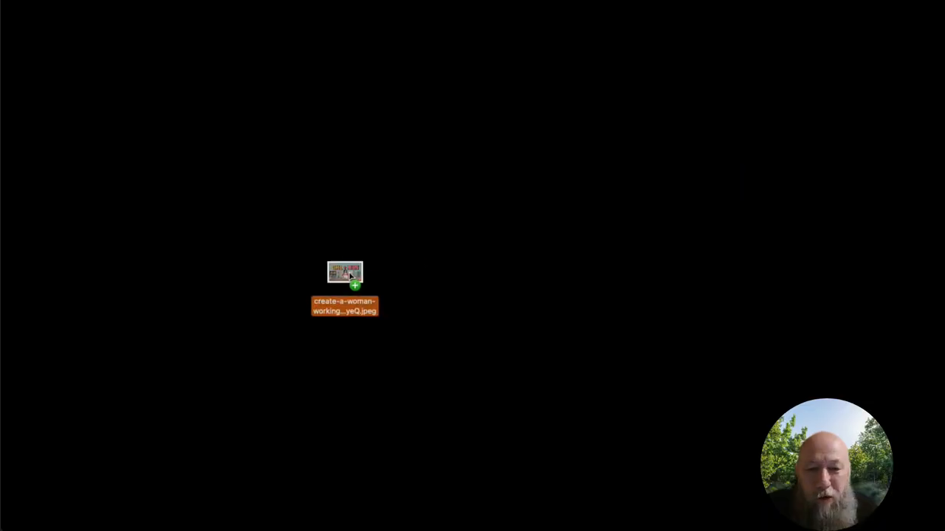
{"action": "left_click_drag", "start_coordinate": [350, 277], "coordinate": [350, 277]}
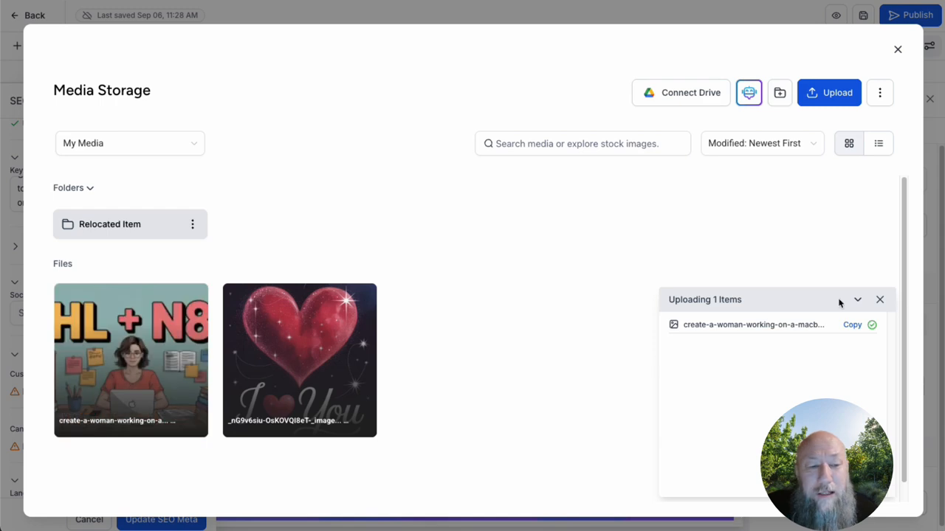
{"action": "left_click", "coordinate": [879, 300]}
{"action": "left_click", "coordinate": [898, 49]}
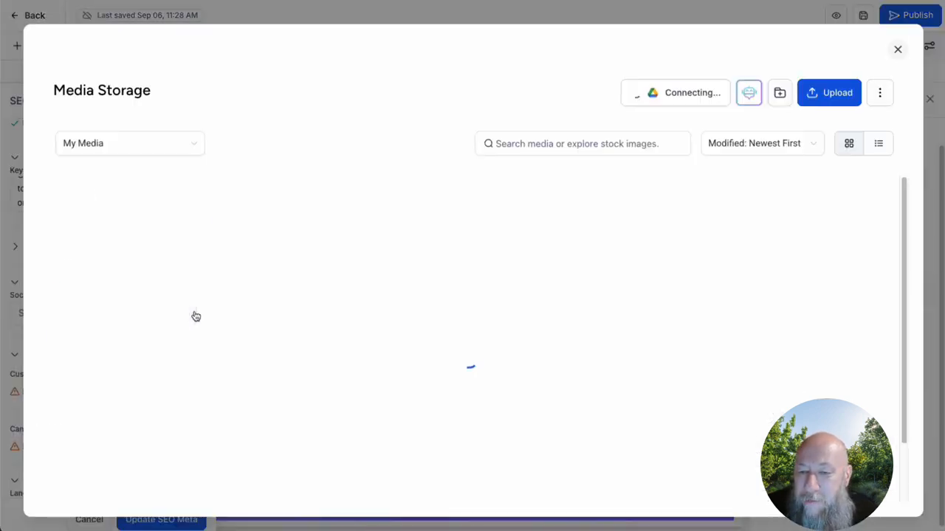
Step: Set the uploaded "GHL + N8N" picture as the home page's social image and update the SEO metadata
{"action": "left_click", "coordinate": [185, 314]}
{"action": "left_click", "coordinate": [124, 331]}
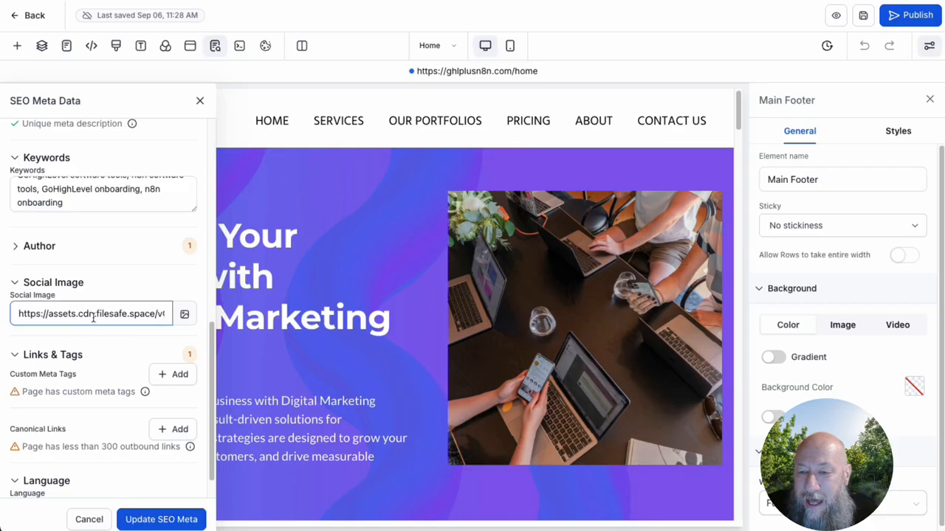
{"action": "left_click", "coordinate": [161, 519]}
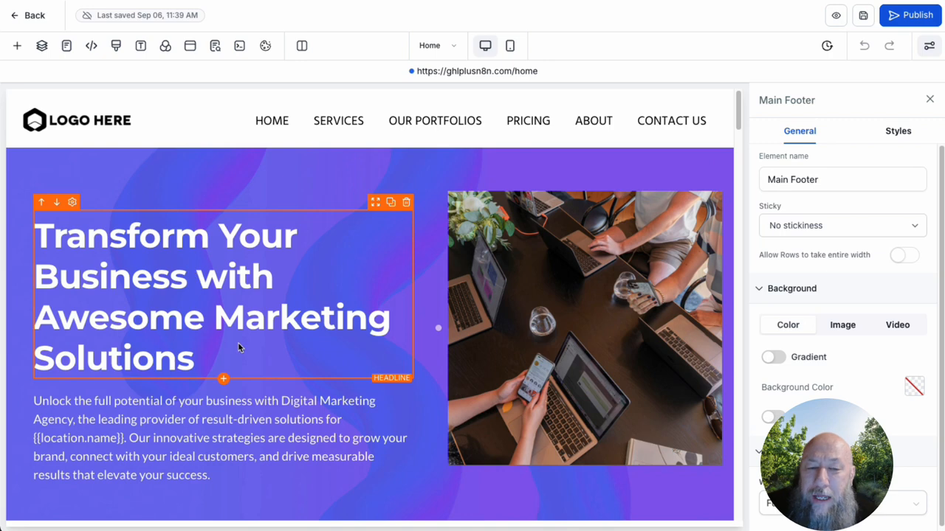
Step: Look over the home page's services headline, Small Business Owners card, portfolio images and pricing plans
{"action": "scroll", "coordinate": [238, 347], "scroll_direction": "down", "scroll_amount": 3}
{"action": "scroll", "coordinate": [238, 403], "scroll_direction": "down", "scroll_amount": 5}
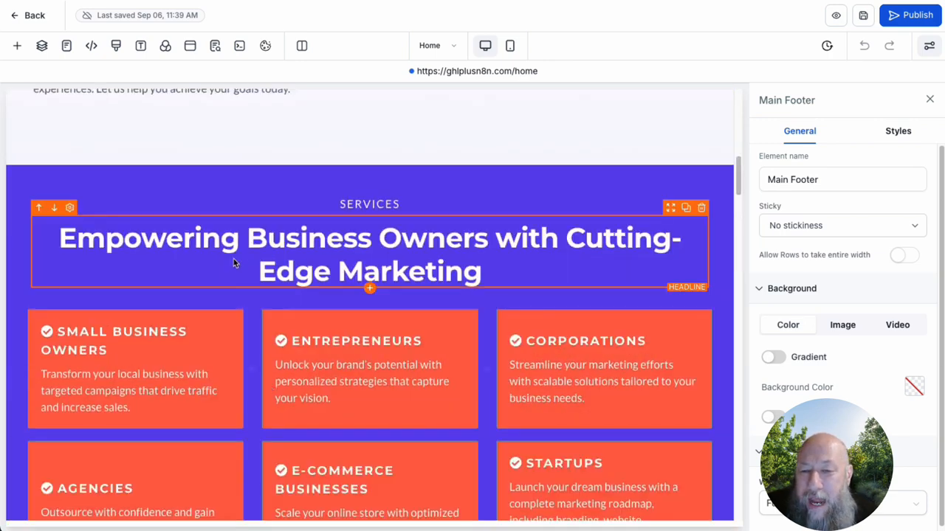
{"action": "left_click", "coordinate": [389, 248]}
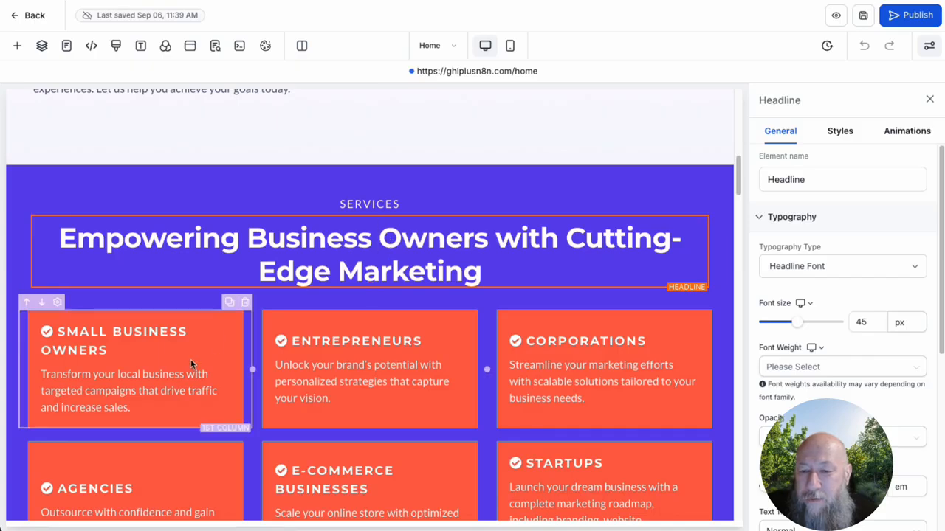
{"action": "left_click", "coordinate": [107, 344]}
{"action": "left_click", "coordinate": [85, 352]}
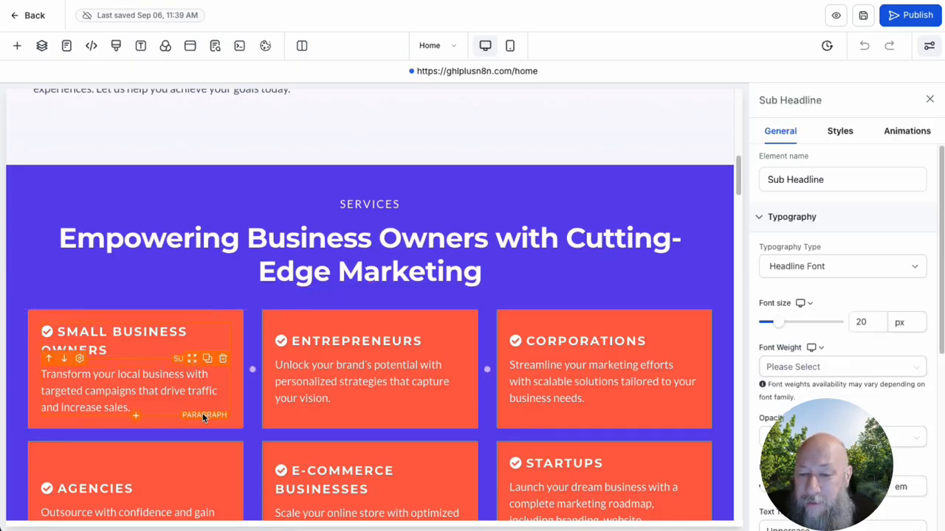
{"action": "scroll", "coordinate": [201, 417], "scroll_direction": "down", "scroll_amount": 10}
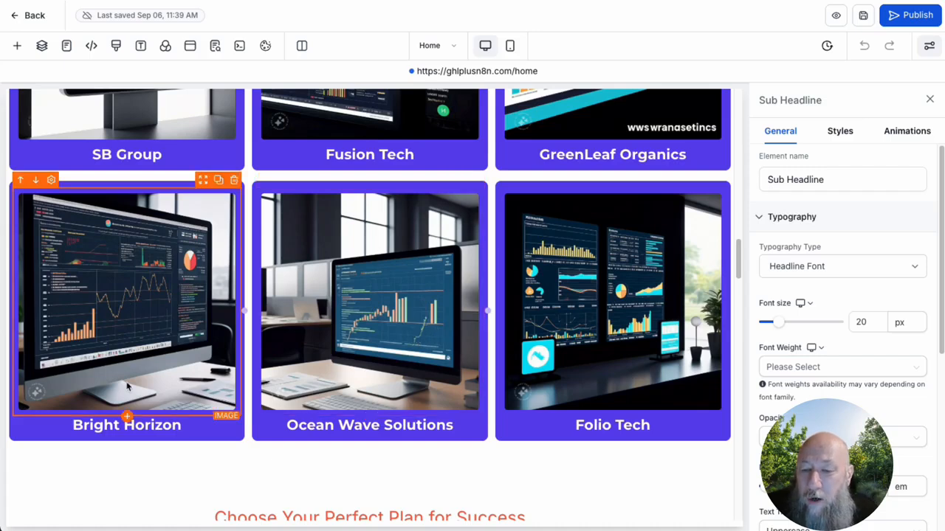
{"action": "scroll", "coordinate": [428, 281], "scroll_direction": "down", "scroll_amount": 5}
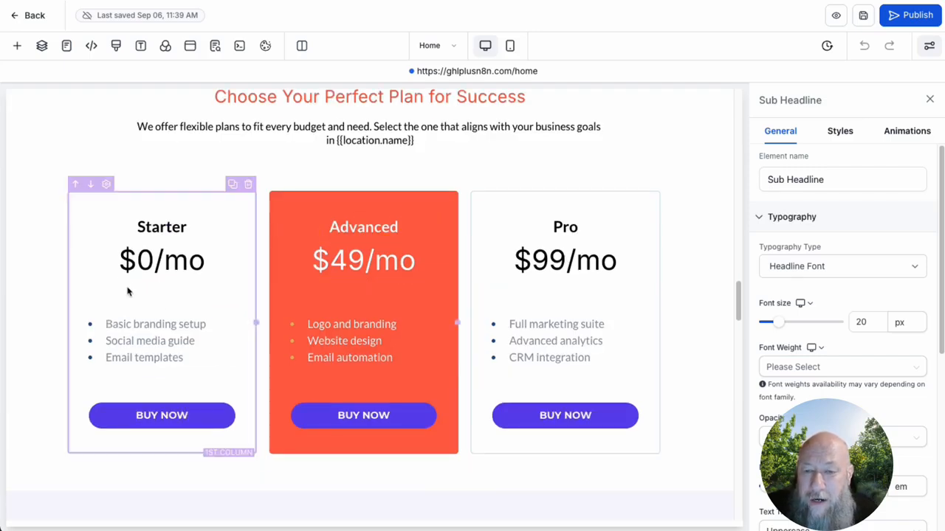
Step: Change the Advanced plan's price to $279/mo in the pricing section
{"action": "double_click", "coordinate": [368, 266]}
{"action": "left_click", "coordinate": [341, 260]}
{"action": "key", "text": "shift+Left"}
{"action": "type", "text": "27"}
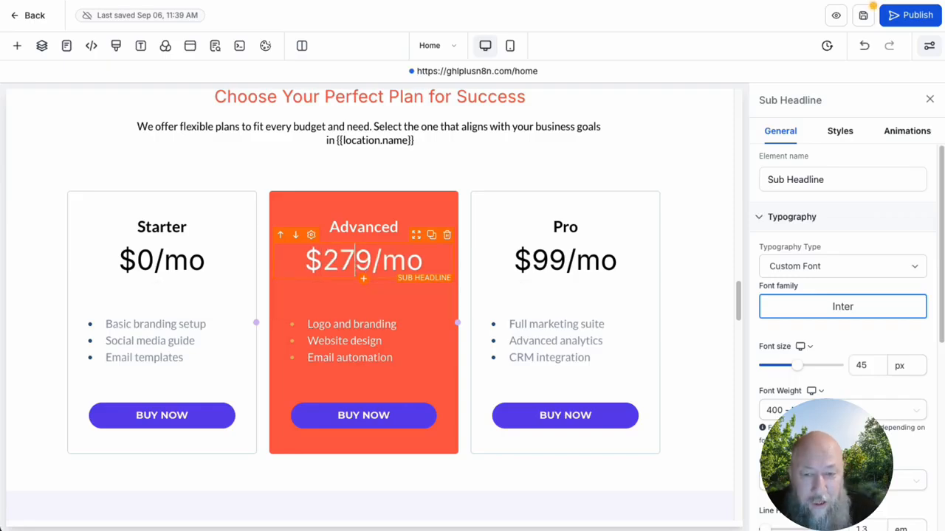
Step: Correct the Advanced plan's price to $27/mo and set the Pro plan's price to $87/mo
{"action": "key", "text": "Delete"}
{"action": "double_click", "coordinate": [554, 263]}
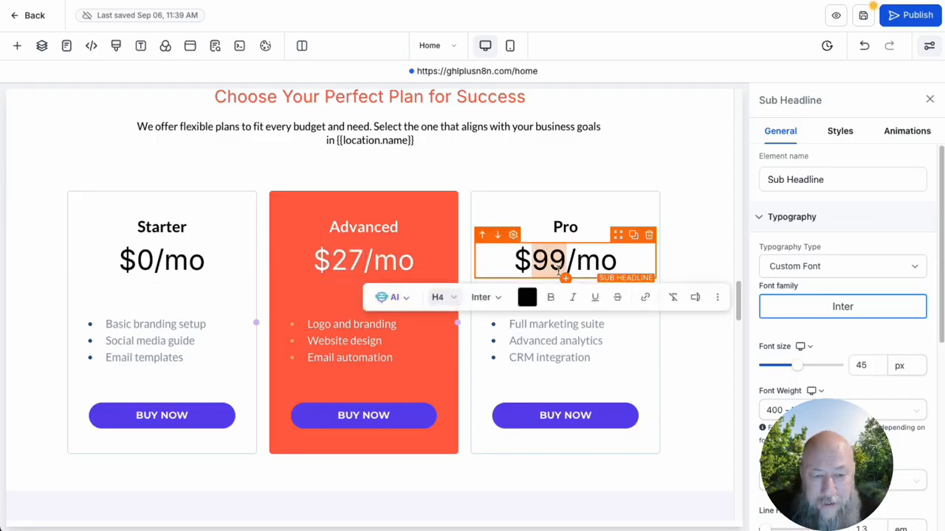
{"action": "type", "text": "87"}
{"action": "left_click", "coordinate": [681, 143]}
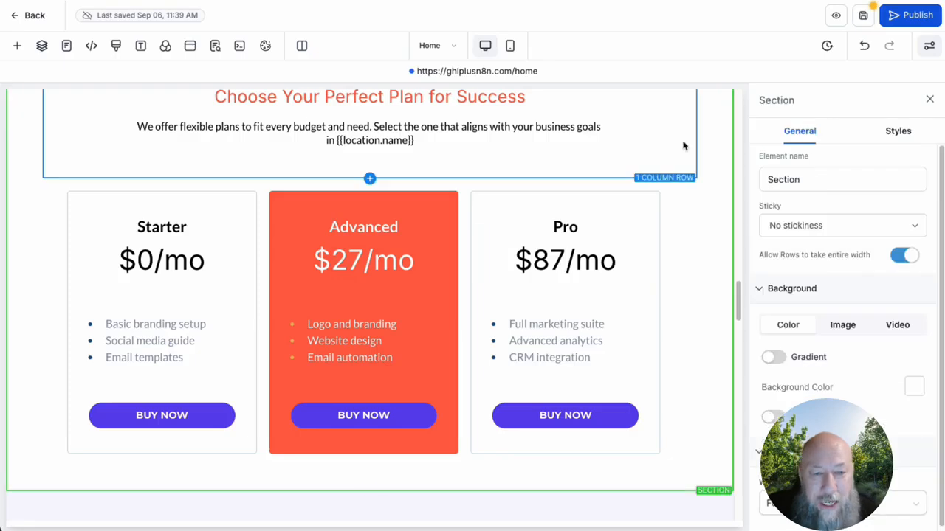
Step: Save and publish the home page, and review the live page from its hero section to the pricing plans
{"action": "left_click", "coordinate": [863, 15]}
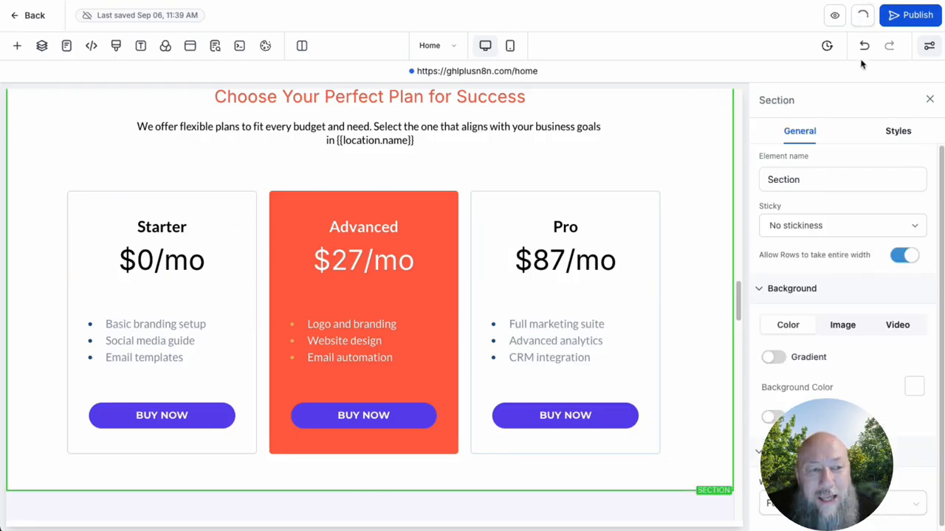
{"action": "left_click", "coordinate": [914, 15]}
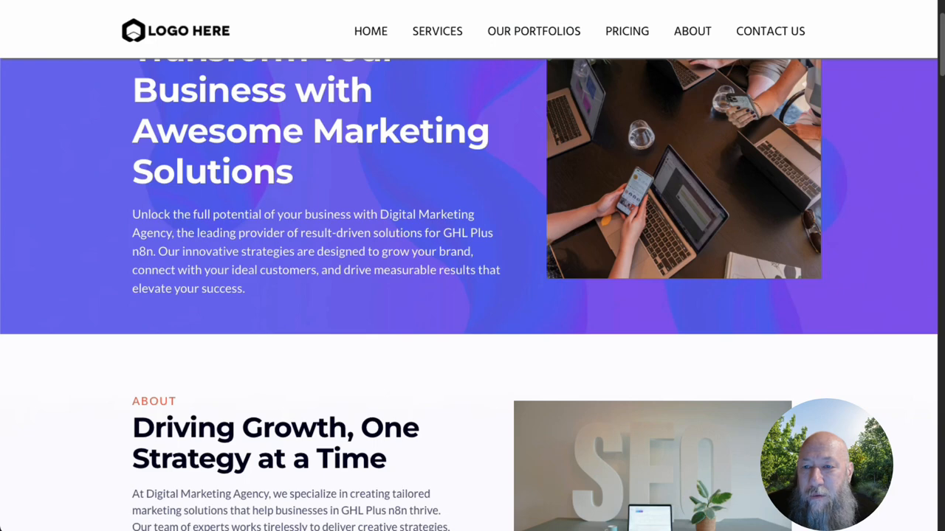
{"action": "scroll", "coordinate": [470, 138], "scroll_direction": "down", "scroll_amount": 20}
{"action": "scroll", "coordinate": [482, 310], "scroll_direction": "up", "scroll_amount": 20}
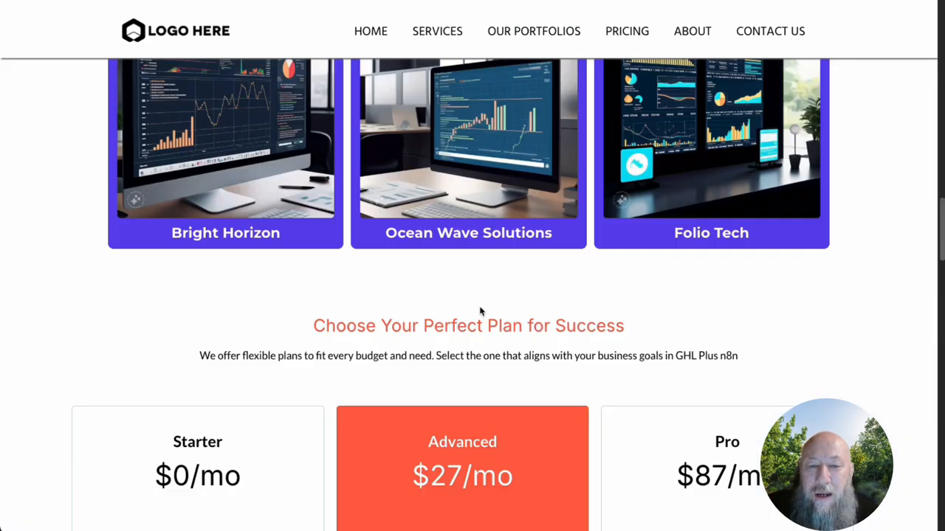
{"action": "scroll", "coordinate": [481, 309], "scroll_direction": "up", "scroll_amount": 1}
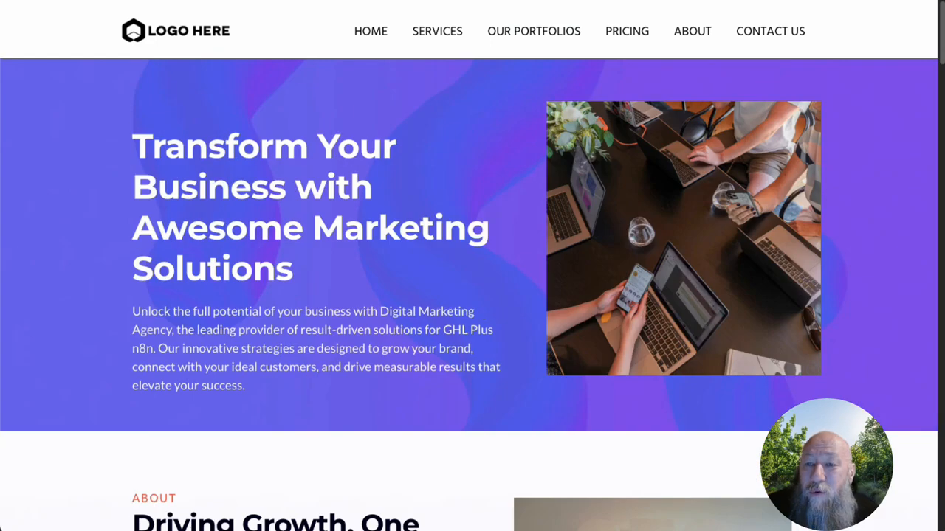